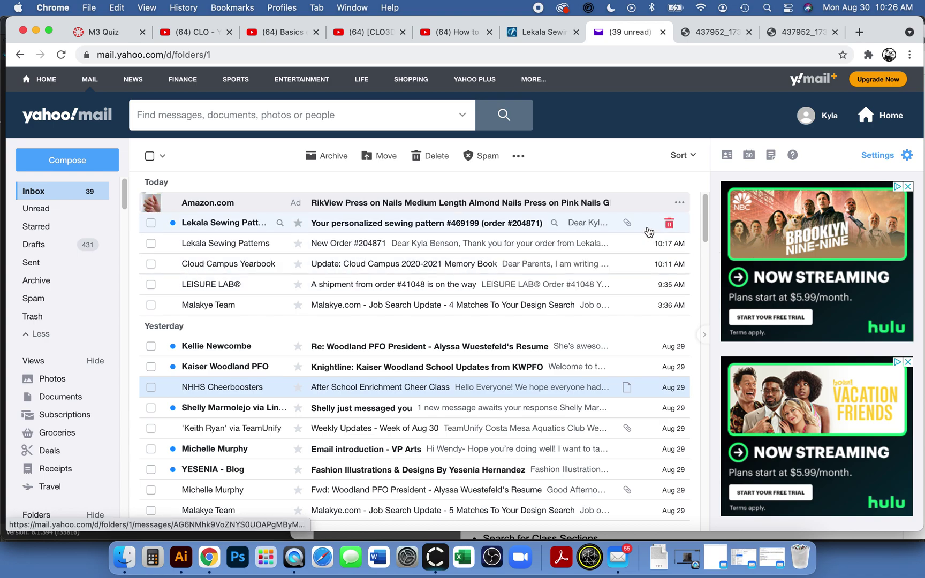
Step: Open Lekala's 'Your personalized sewing pattern' email and scroll down to its two PDF and one DXF attachments
left_click(403, 225)
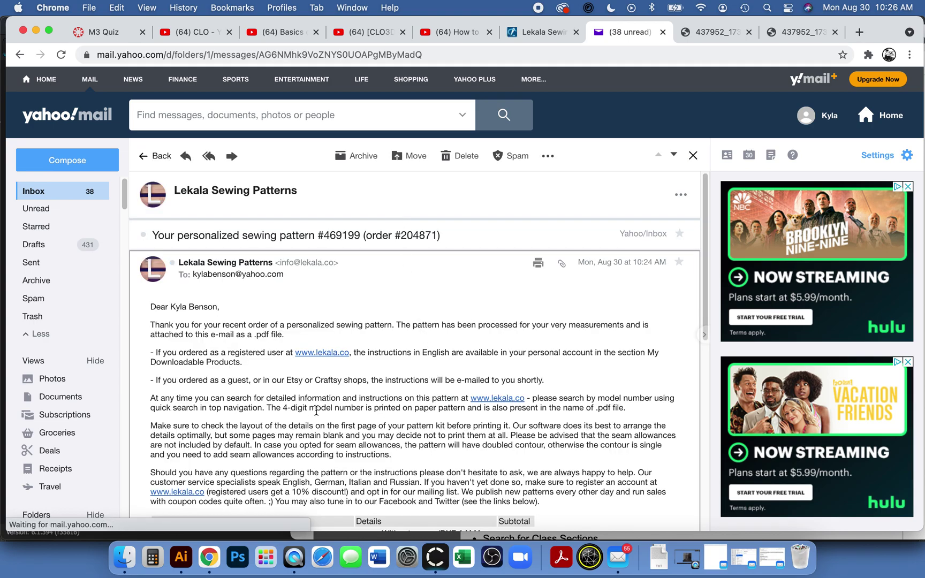
scroll(364, 458, "down", 5)
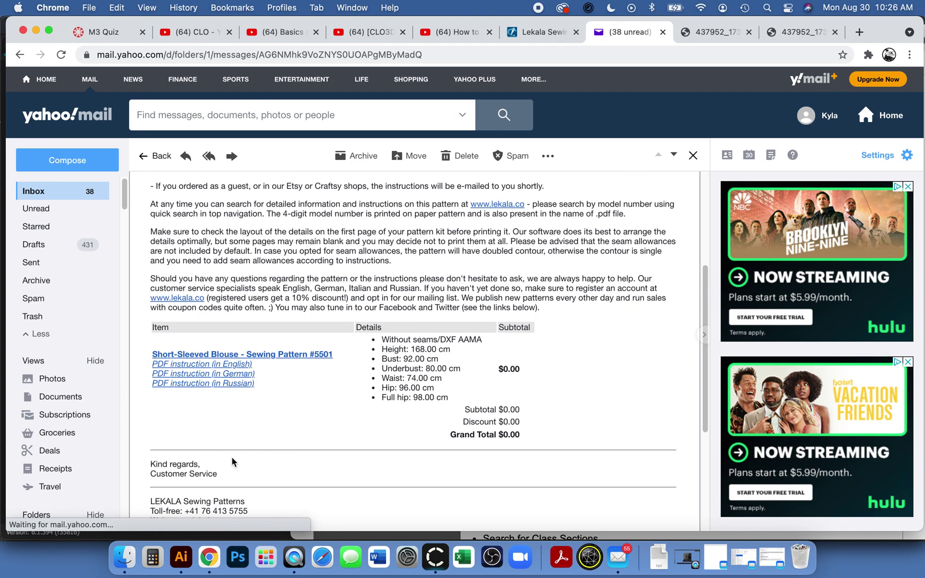
scroll(231, 459, "down", 3)
scroll(232, 458, "down", 3)
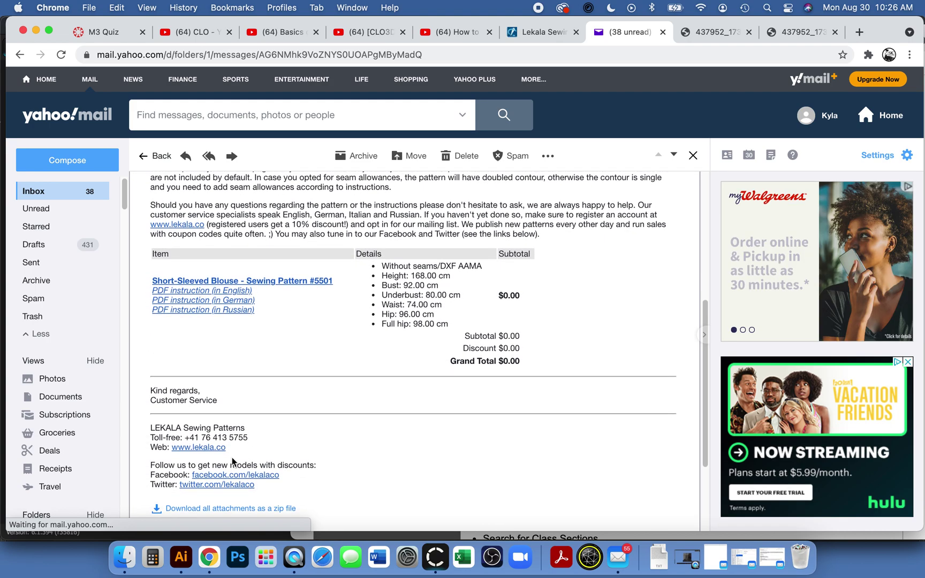
scroll(410, 420, "down", 2)
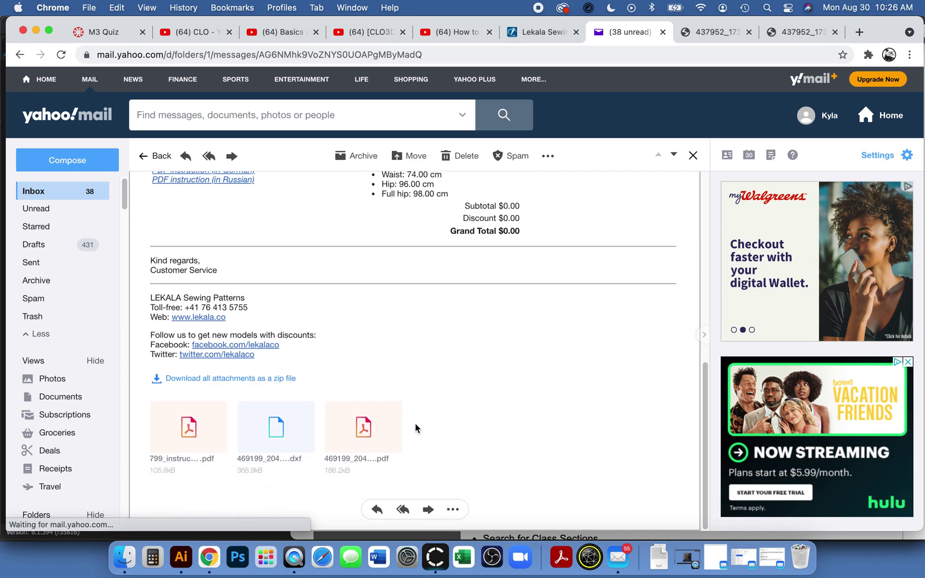
mouse_move(311, 454)
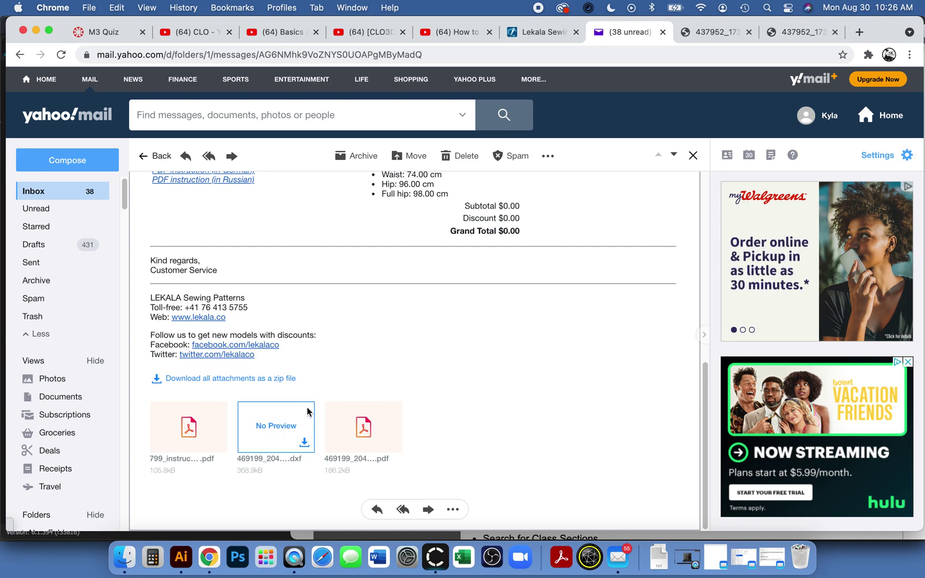
Step: Download the 469199_2047728_pattern.dxf attachment, then switch over to CLO 3D
left_click(300, 459)
left_click(224, 460)
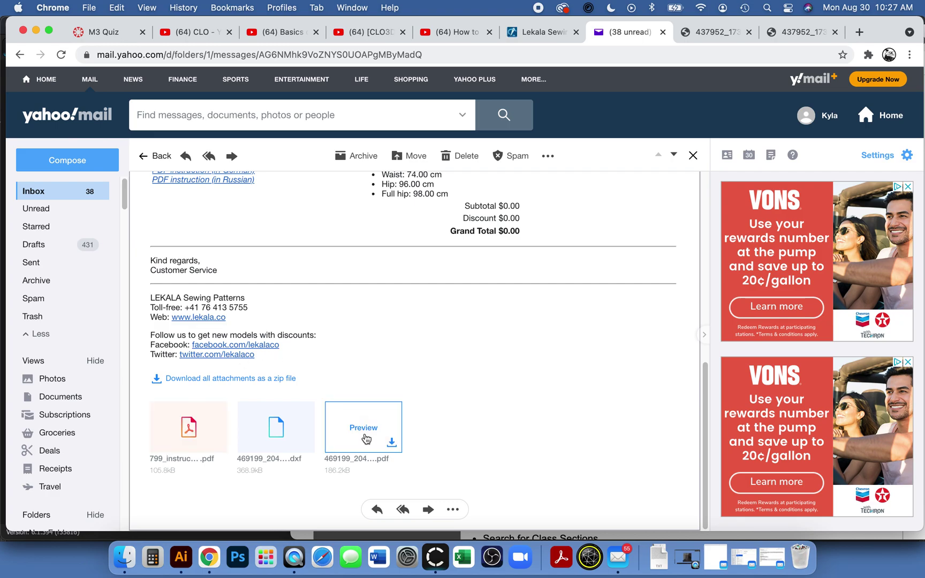
scroll(363, 399, "up", 3)
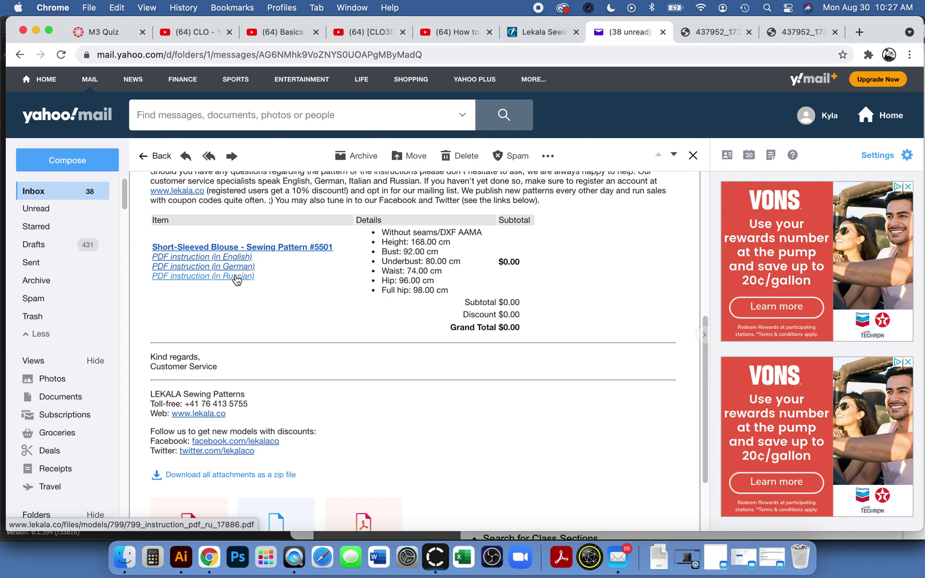
scroll(364, 396, "down", 3)
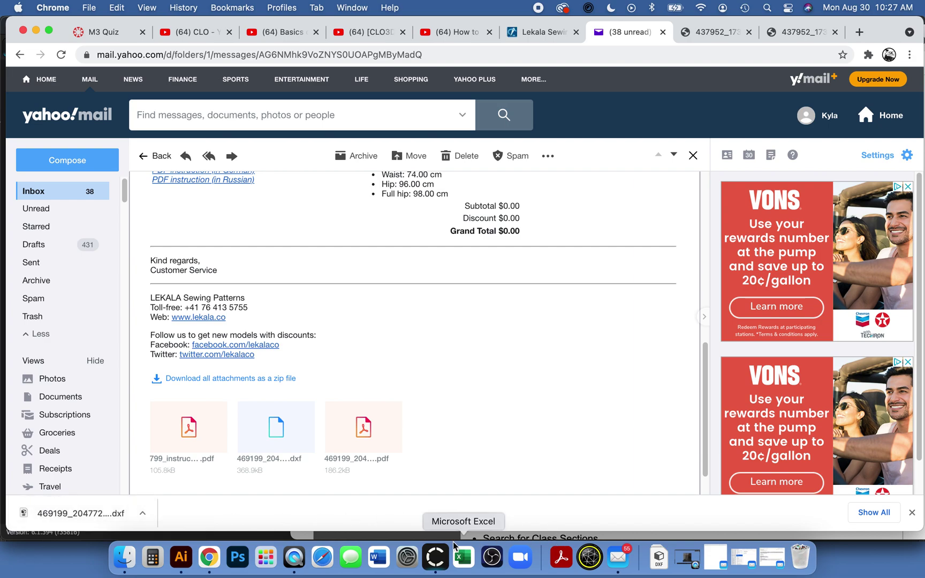
left_click(436, 557)
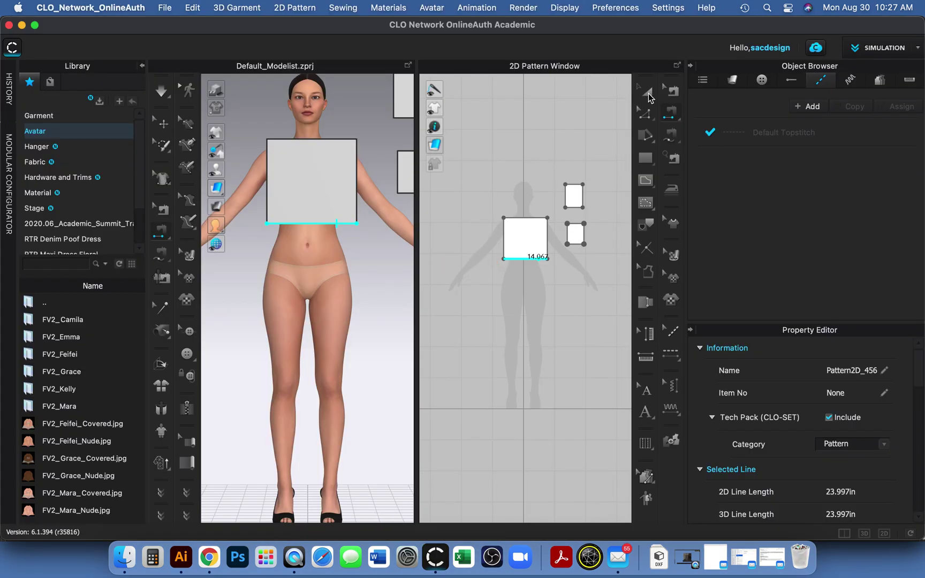
Step: Marquee-select the three leftover pattern pieces in the 2D window and delete them
left_click(648, 92)
left_click_drag(475, 145, 609, 296)
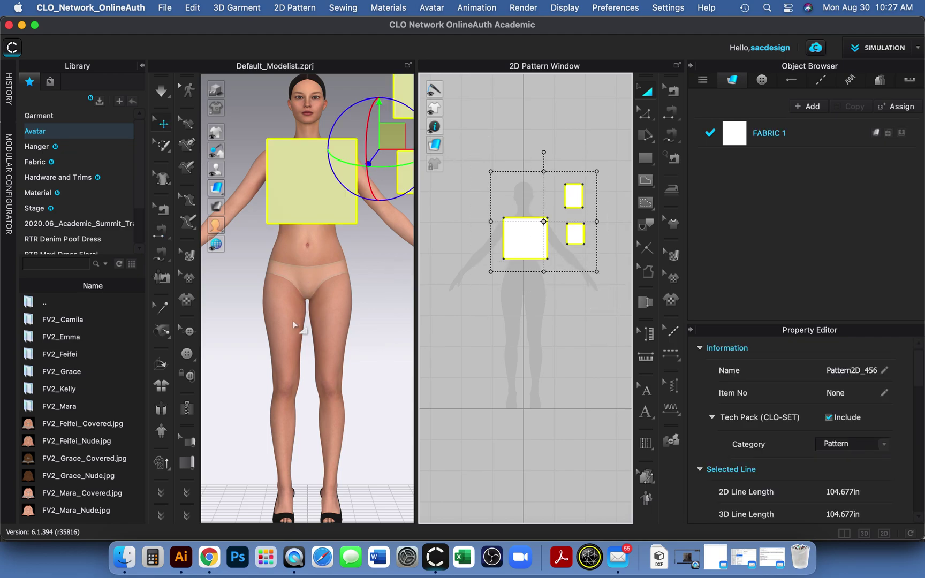
key("Delete")
Step: Replace the avatar with the US_ASTM_Missy_Straight size 10 body from the Avatar library
left_click(290, 335)
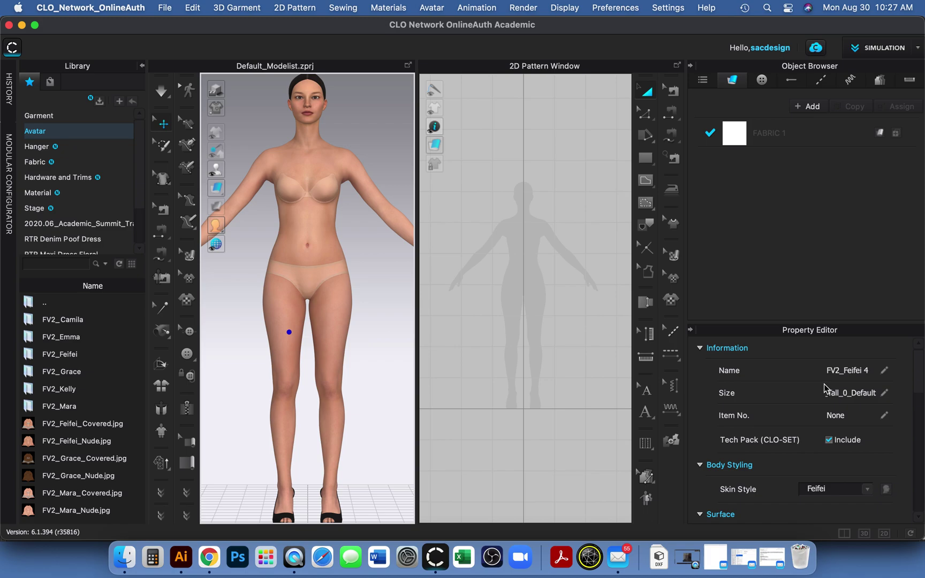
double_click(30, 305)
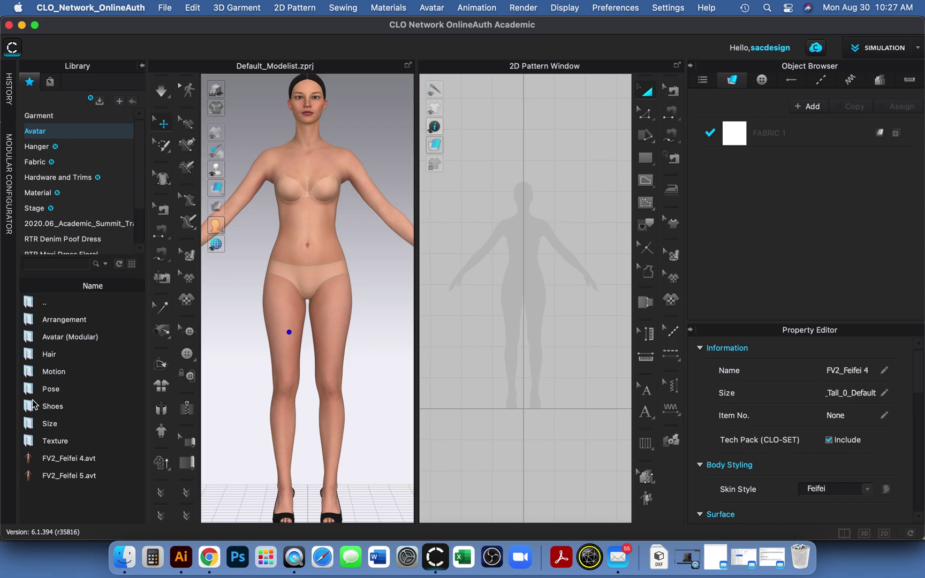
double_click(29, 425)
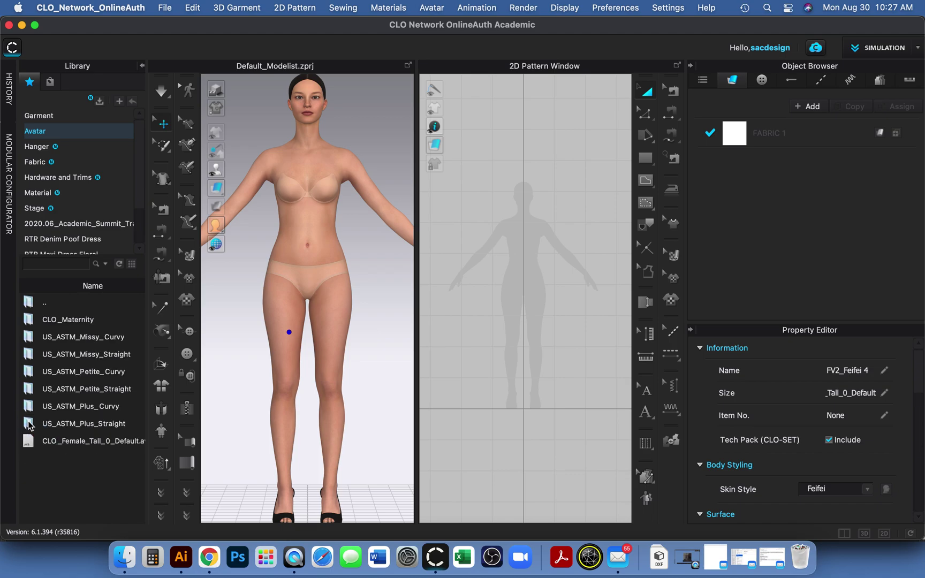
double_click(63, 355)
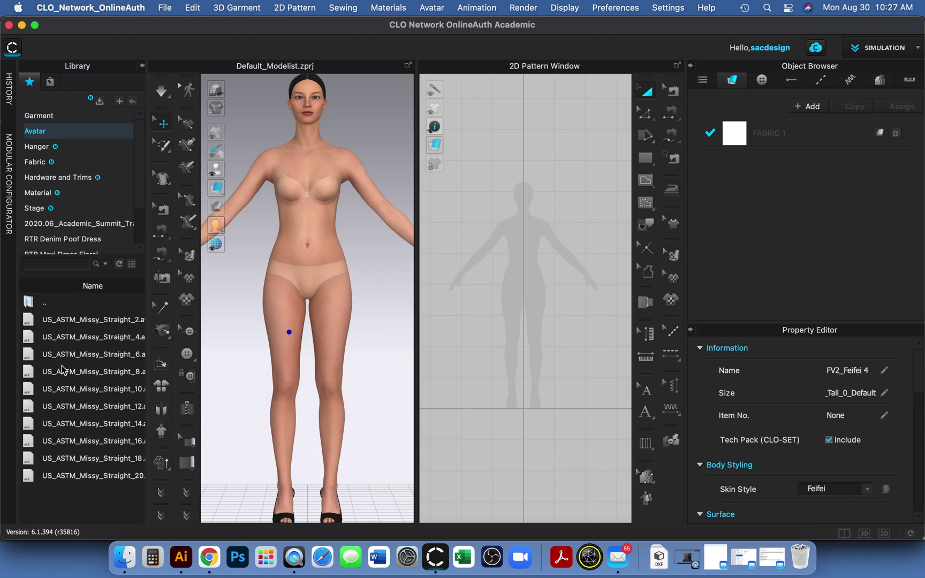
left_click(64, 394)
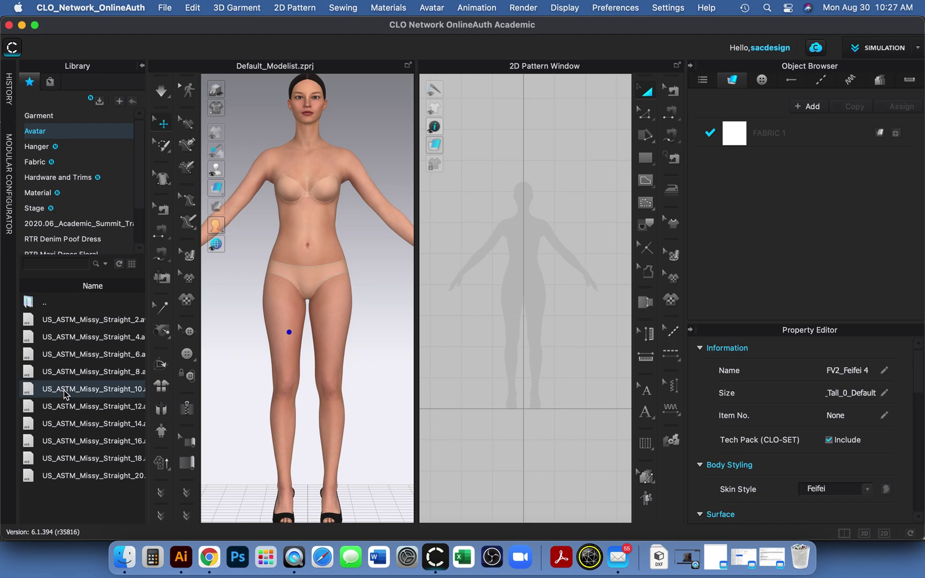
double_click(63, 394)
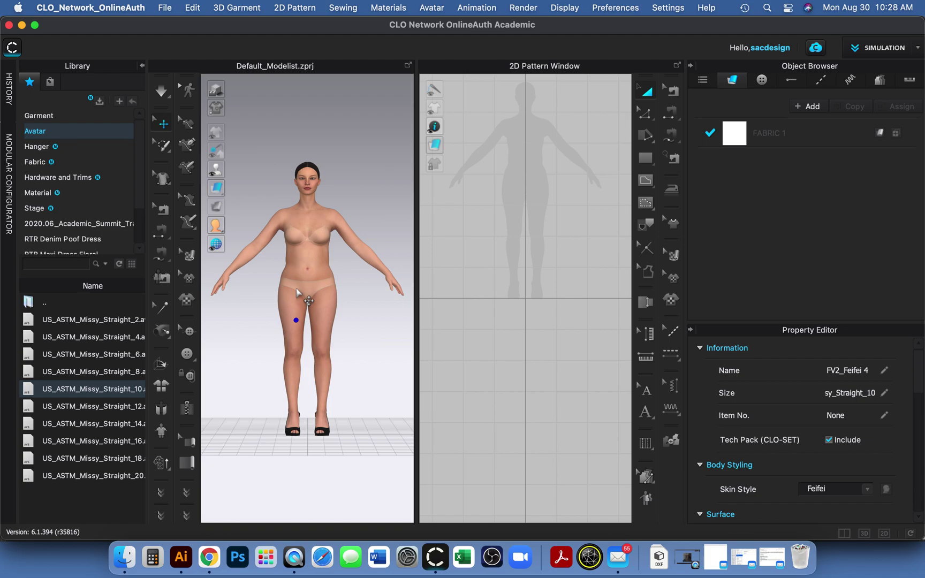
left_click(143, 68)
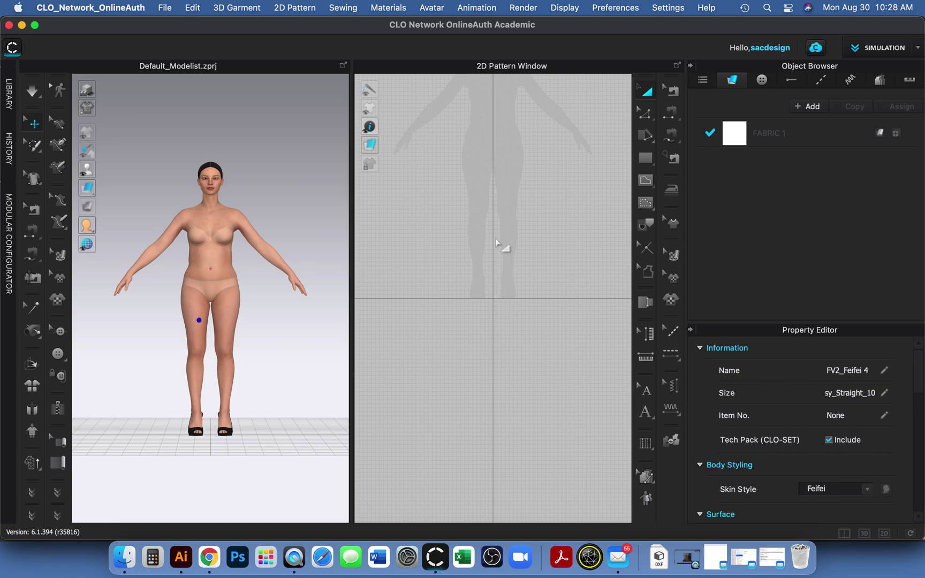
Step: Zoom and pan the 2D Pattern Window until the full avatar silhouette is visible
scroll(502, 279, "down", 3)
middle_click_drag(504, 316, 489, 396)
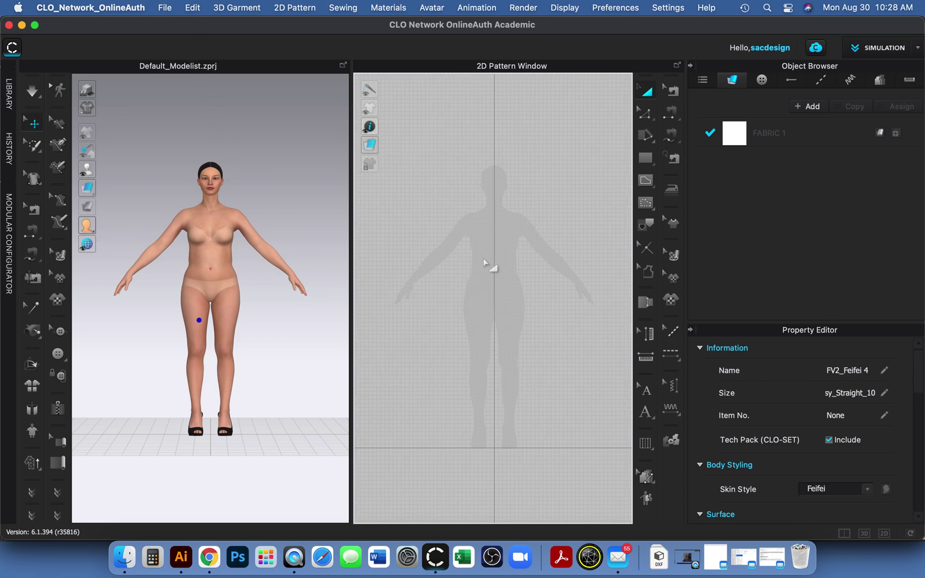
left_click(164, 7)
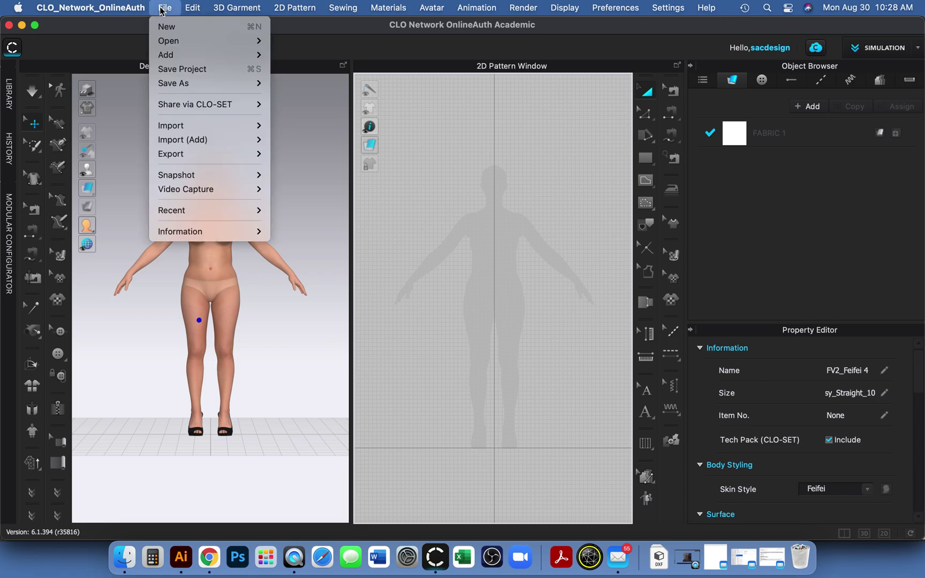
Step: Add 469199_2047728_pattern.dxf from Downloads via File > Import (Add) > DXF (AAMA/ASTM)
mouse_move(175, 107)
mouse_move(187, 142)
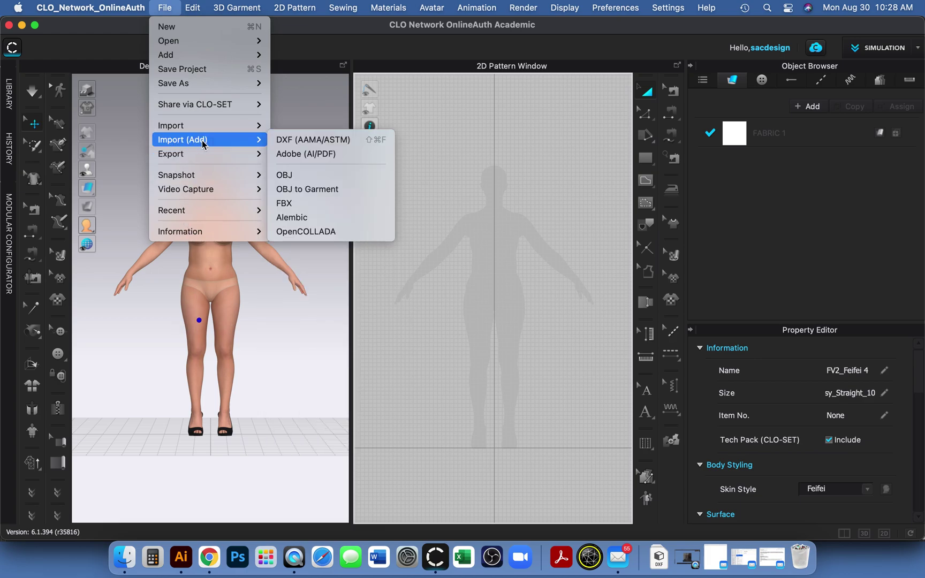
left_click(288, 141)
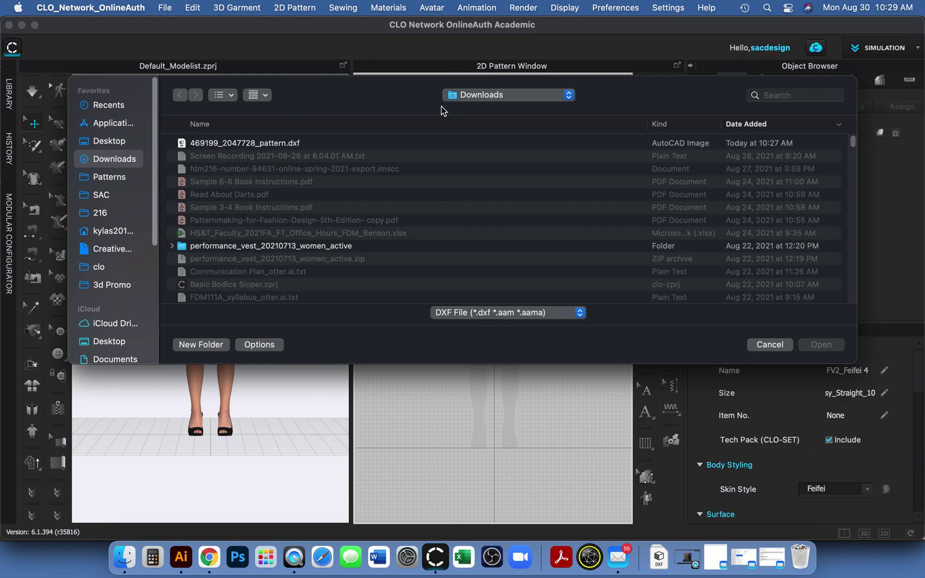
left_click(255, 142)
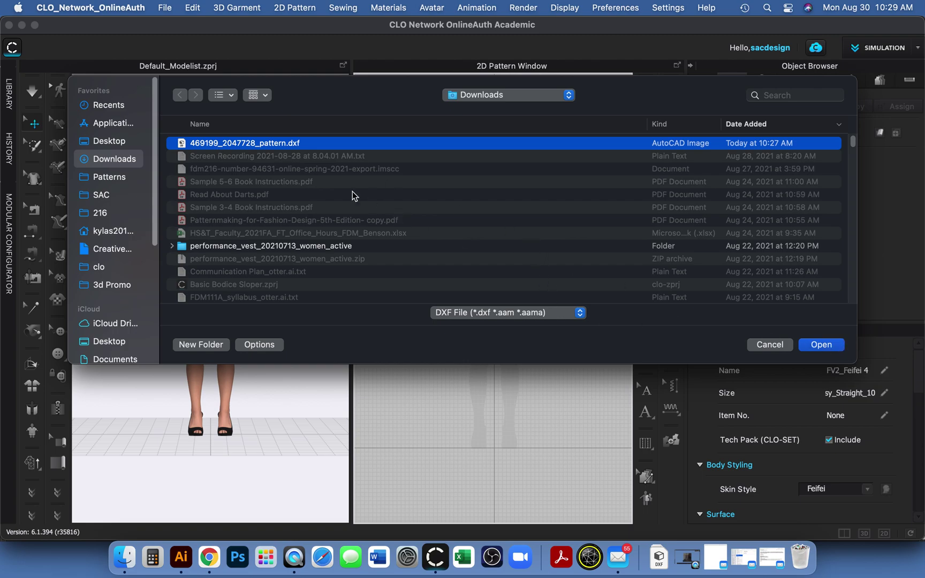
left_click(817, 346)
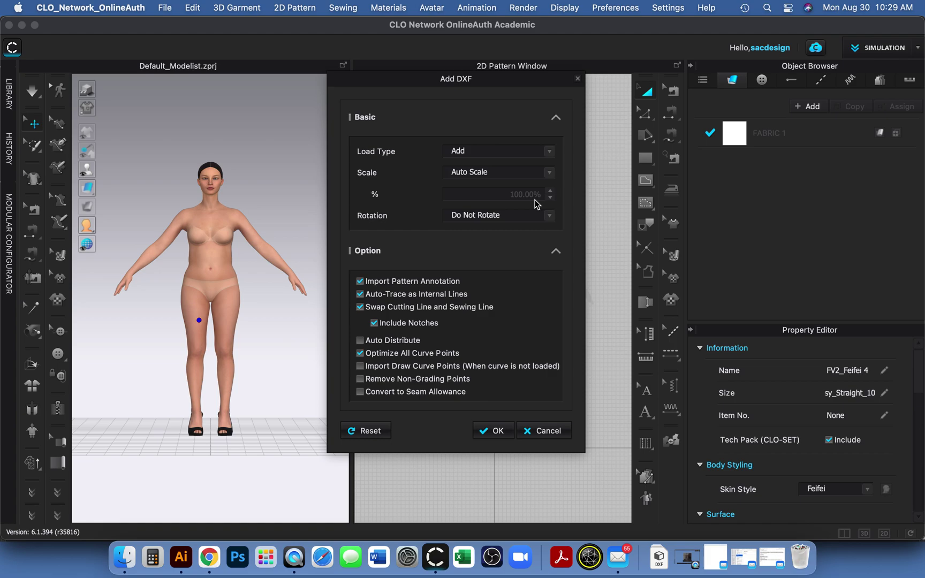
Step: Set the Add DXF scale to Inch, confirm, and acknowledge the 'Pattern size is extremely large' notice
left_click(547, 175)
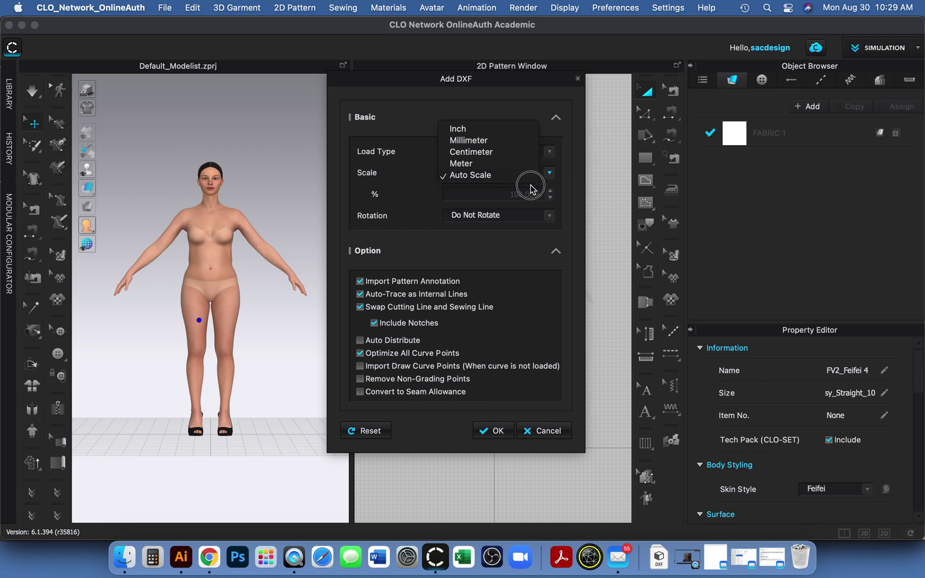
left_click(498, 129)
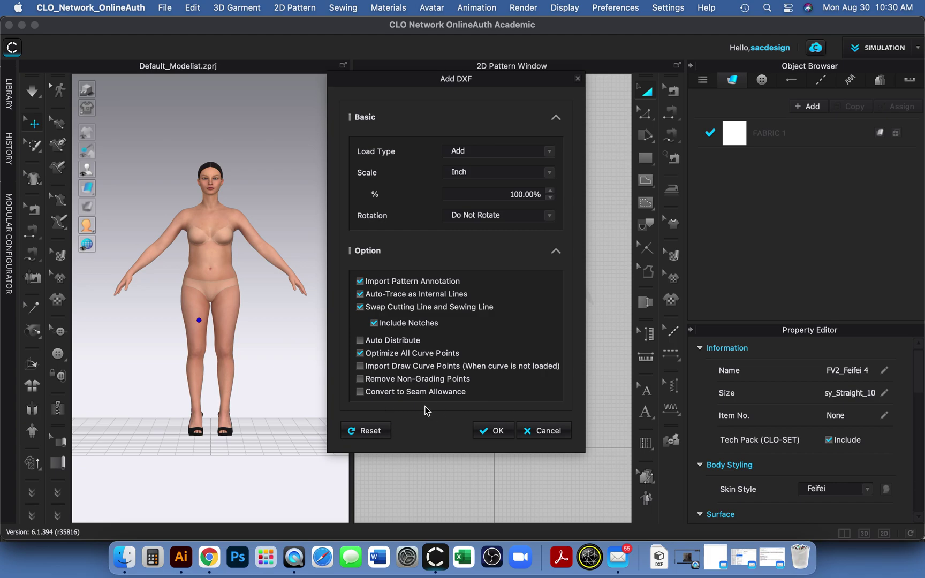
left_click(493, 431)
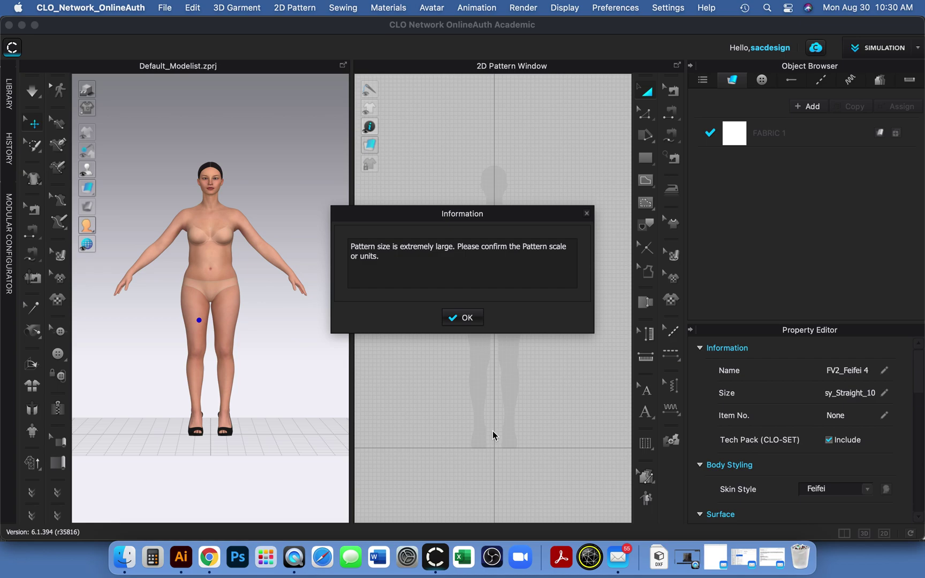
left_click(466, 318)
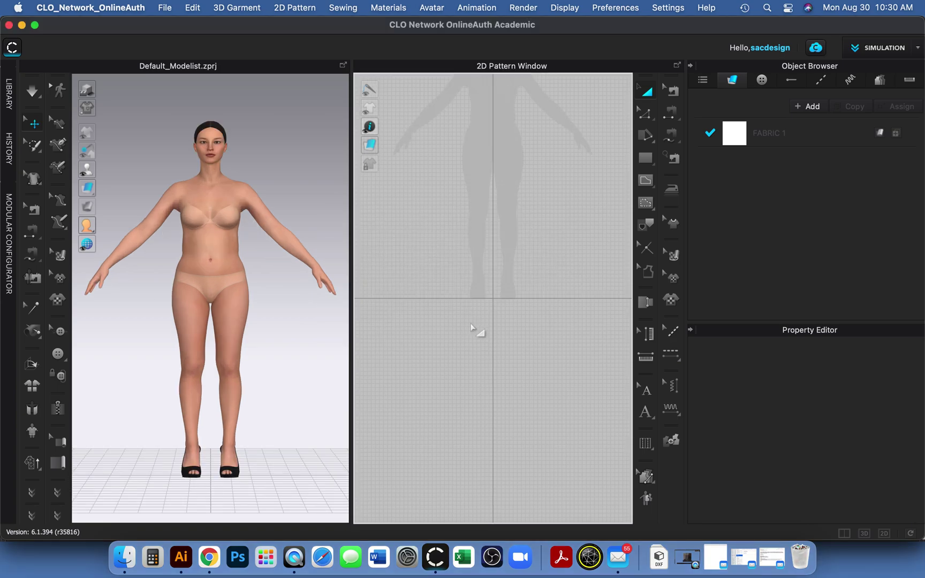
Step: Reframe the 2D Pattern Window so the whole avatar silhouette is in view
scroll(530, 306, "down", 10)
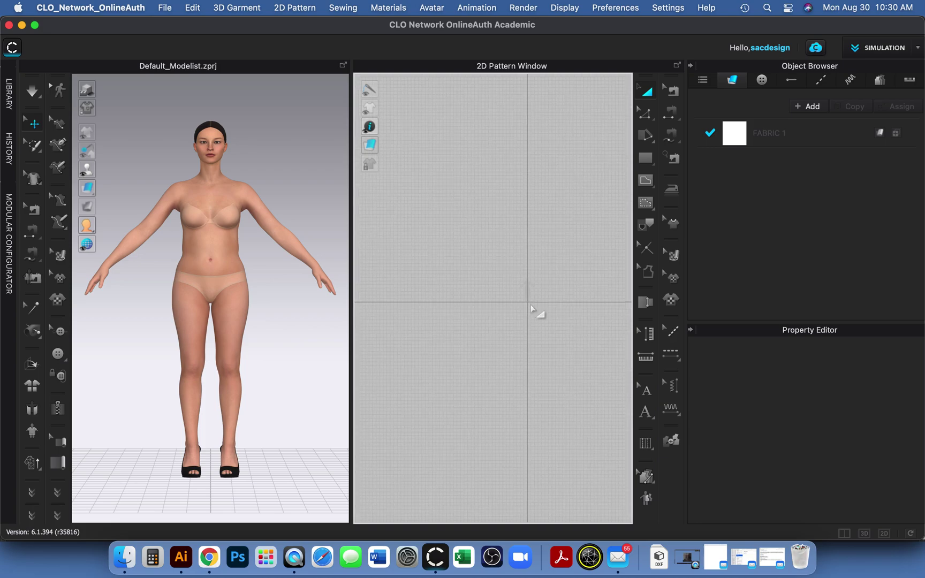
scroll(529, 306, "up", 10)
middle_click_drag(493, 258, 492, 346)
scroll(434, 314, "up", 3)
scroll(474, 311, "down", 5)
scroll(474, 308, "up", 4)
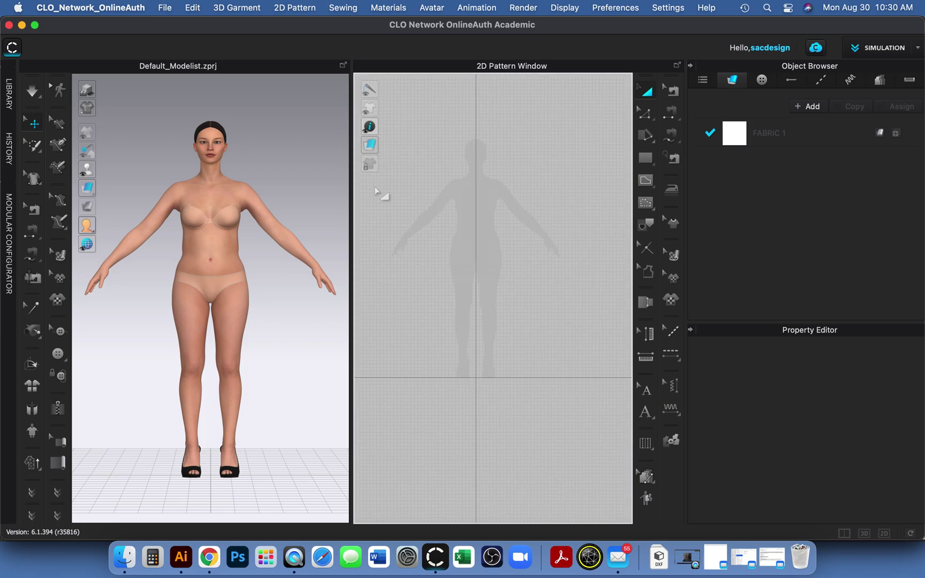
Step: Re-add 469199_2047728_pattern.dxf through Import (Add) > DXF with Scale set to Auto Scale
left_click(155, 8)
mouse_move(179, 140)
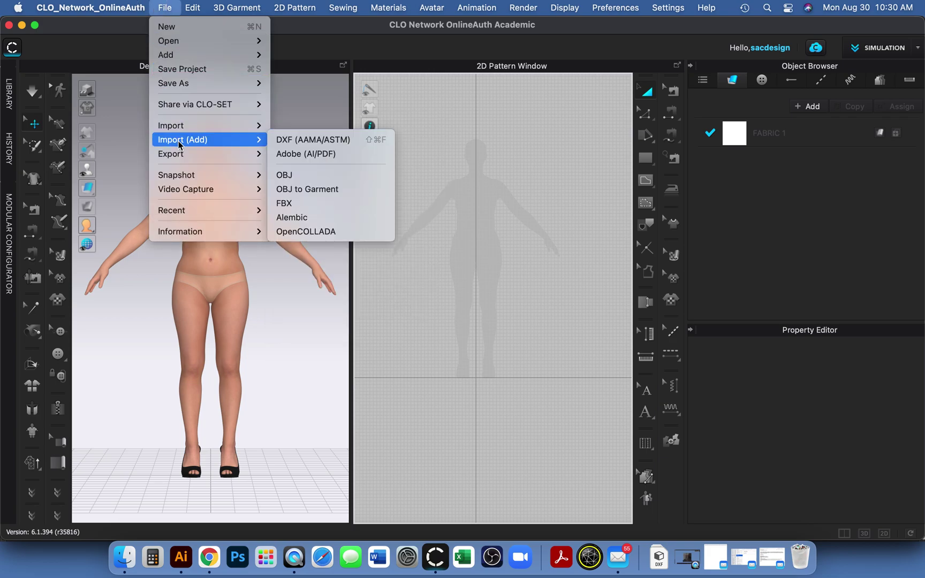
left_click(325, 140)
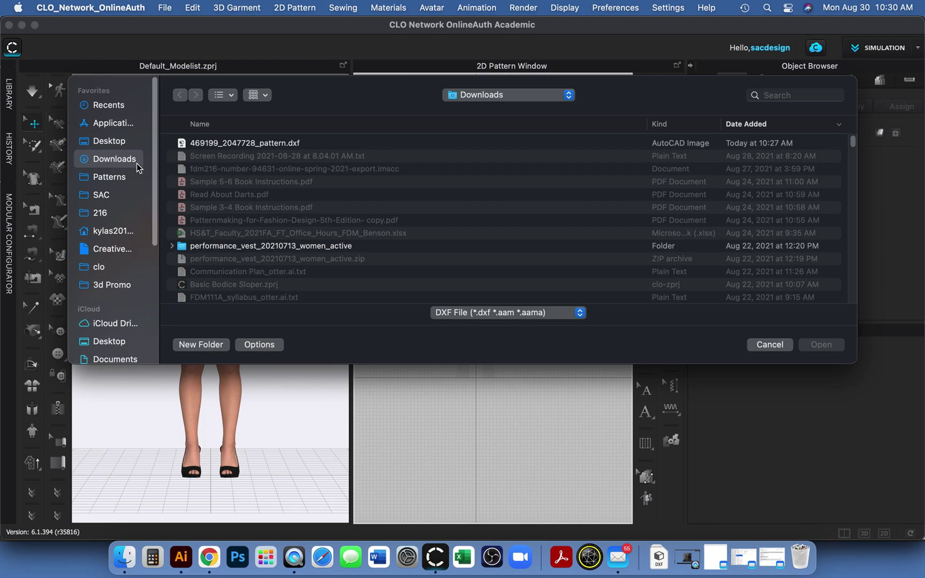
double_click(218, 144)
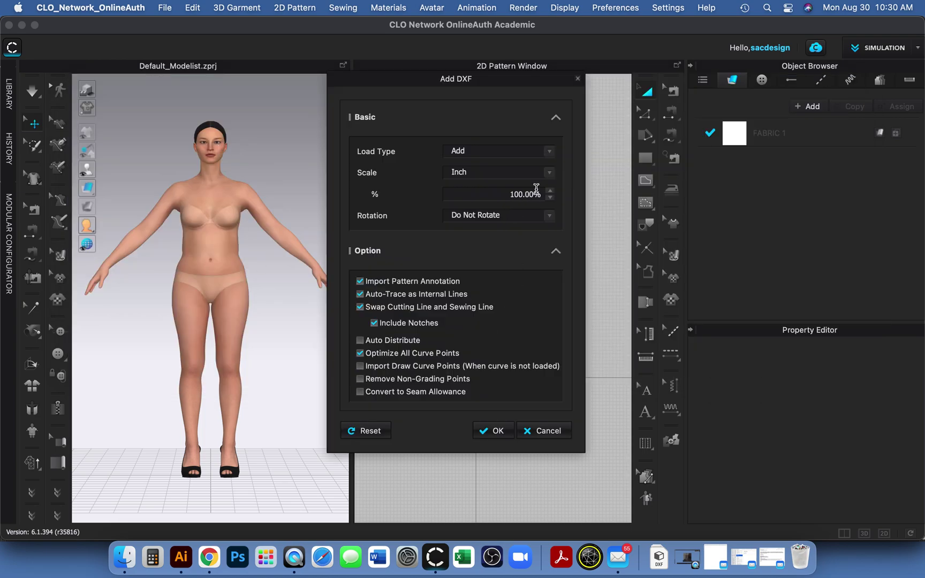
left_click(551, 173)
left_click(511, 221)
left_click(493, 434)
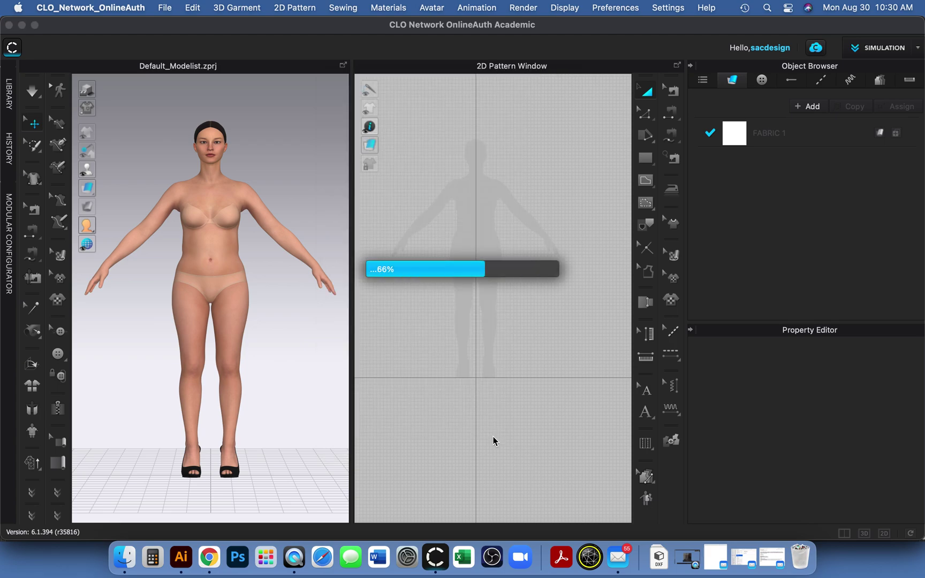
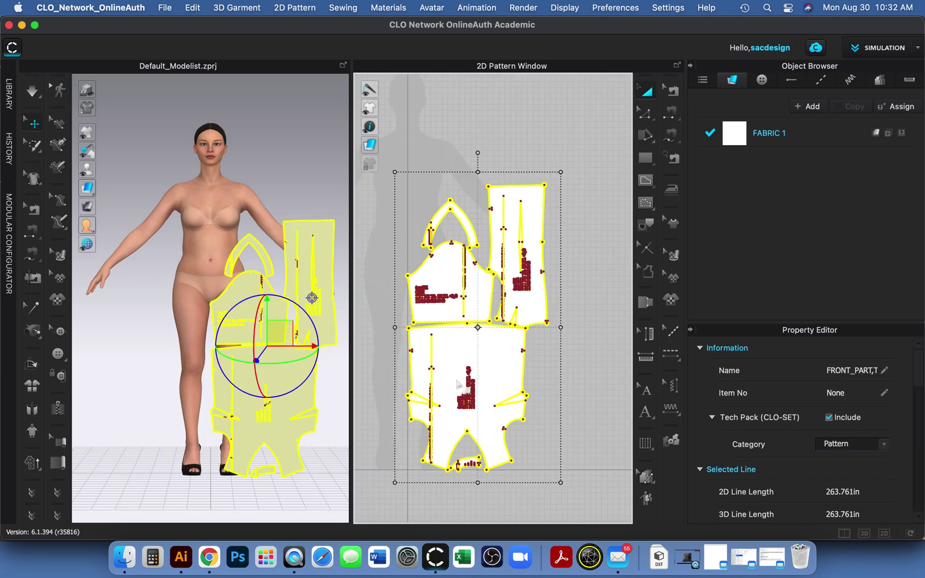
Step: Paste a copy of the pieces to the right of the avatar, remove the originals, and recentre
scroll(496, 328, "down", 4)
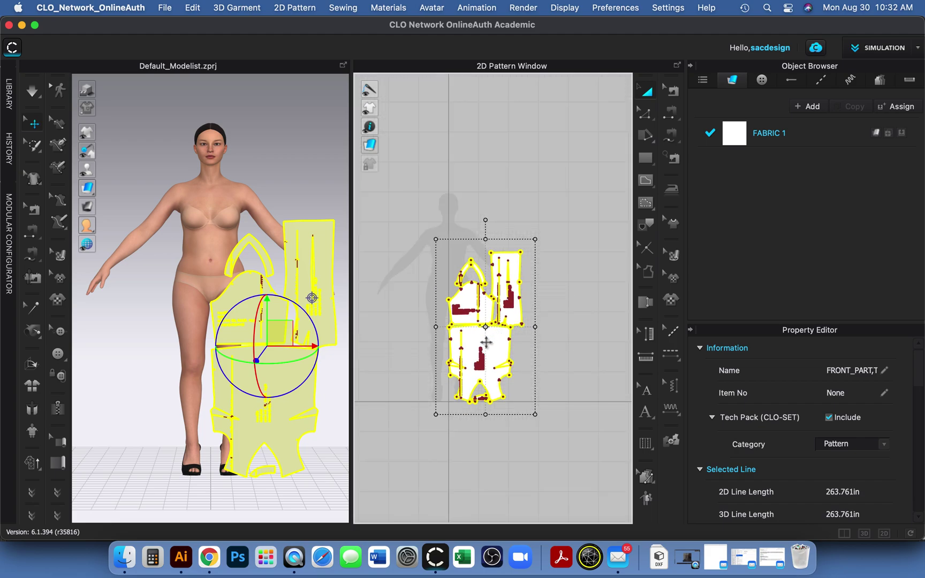
key("ctrl+v")
left_click(598, 282)
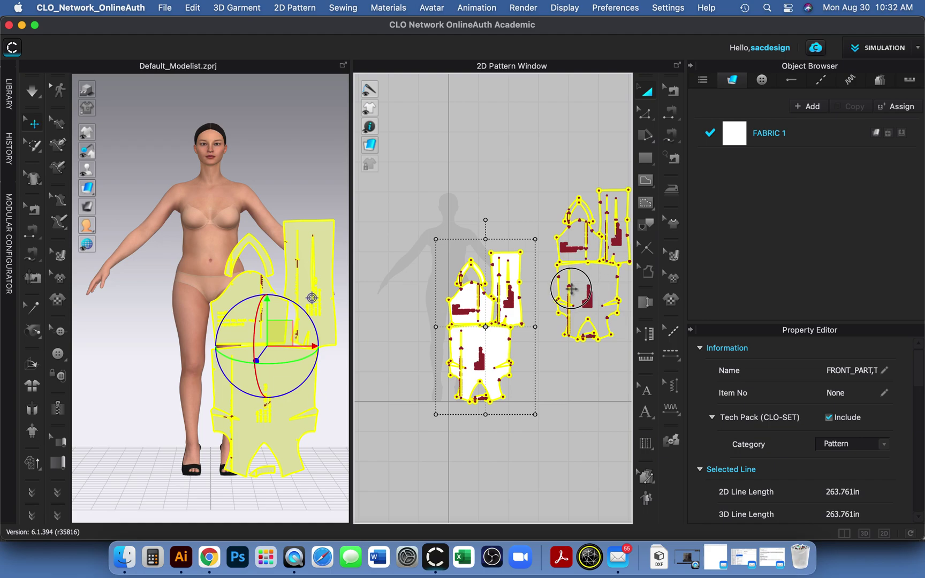
left_click(541, 303)
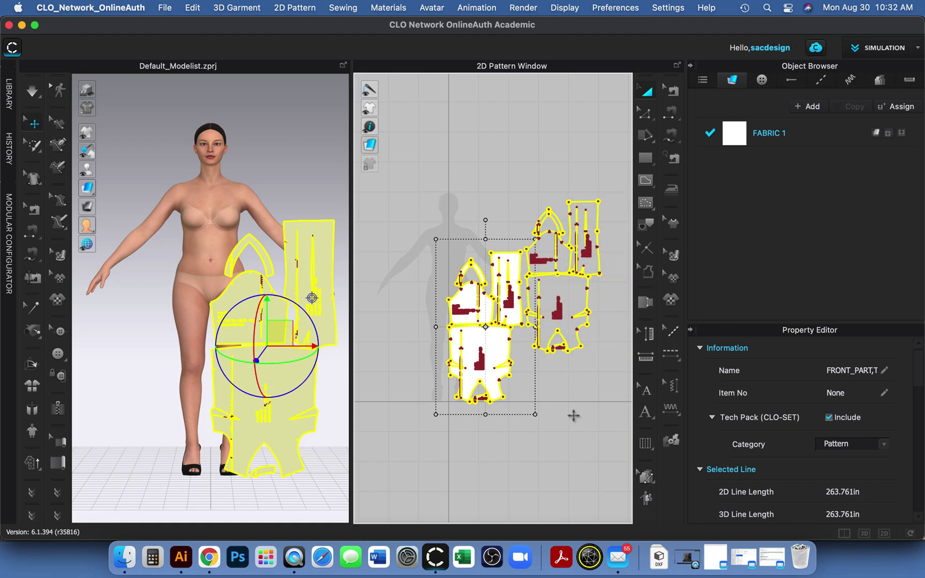
key("ctrl+z")
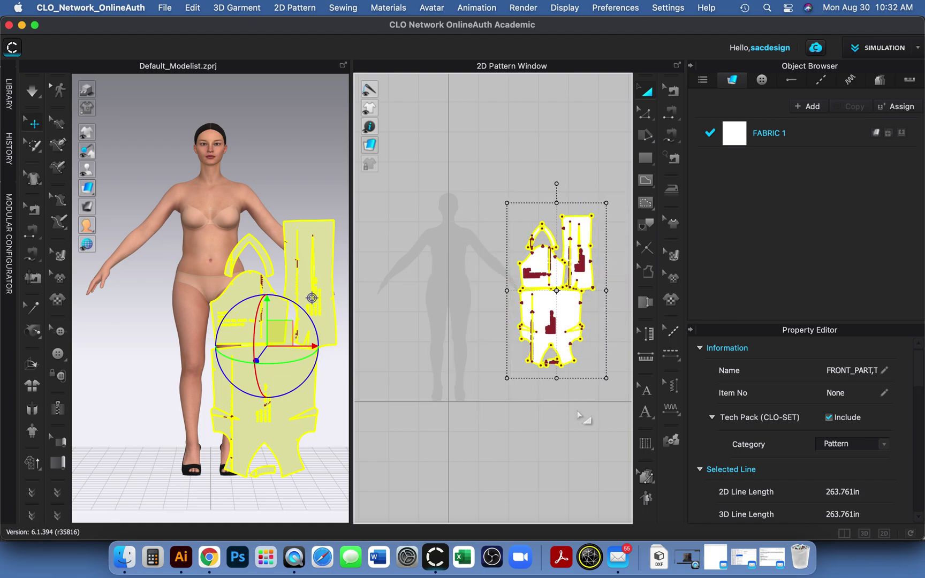
left_click(533, 433)
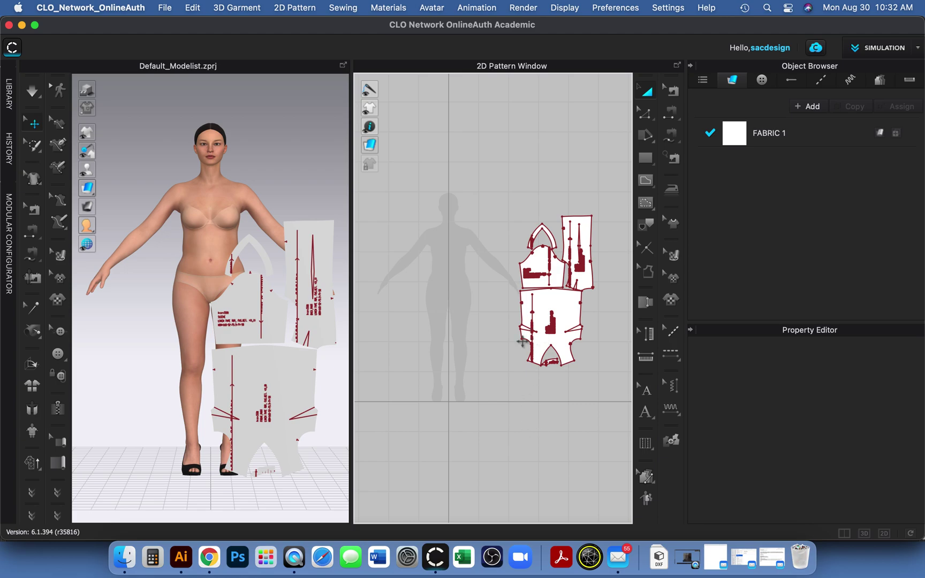
scroll(266, 421, "up", 10)
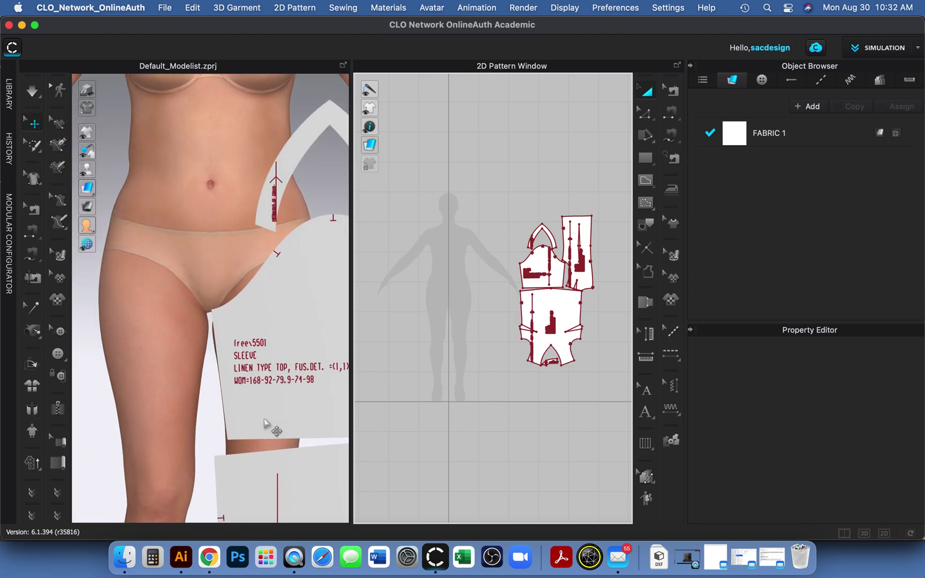
scroll(613, 390, "down", 5)
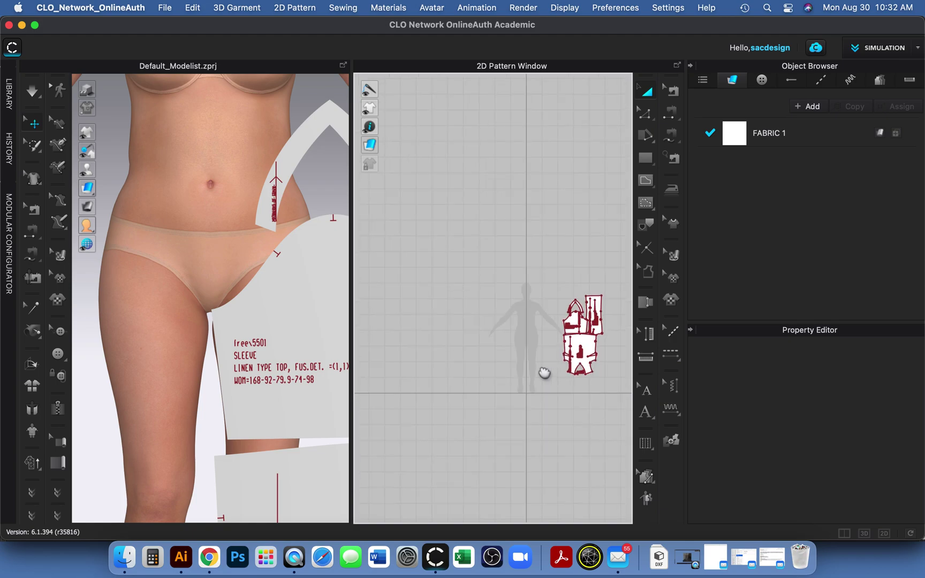
middle_click_drag(545, 373, 459, 366)
scroll(453, 364, "up", 3)
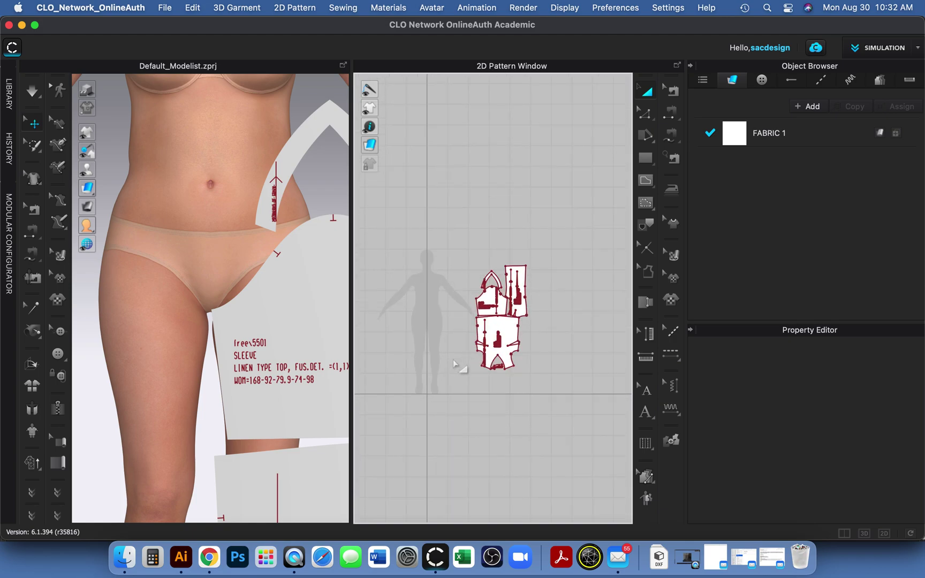
scroll(453, 362, "up", 5)
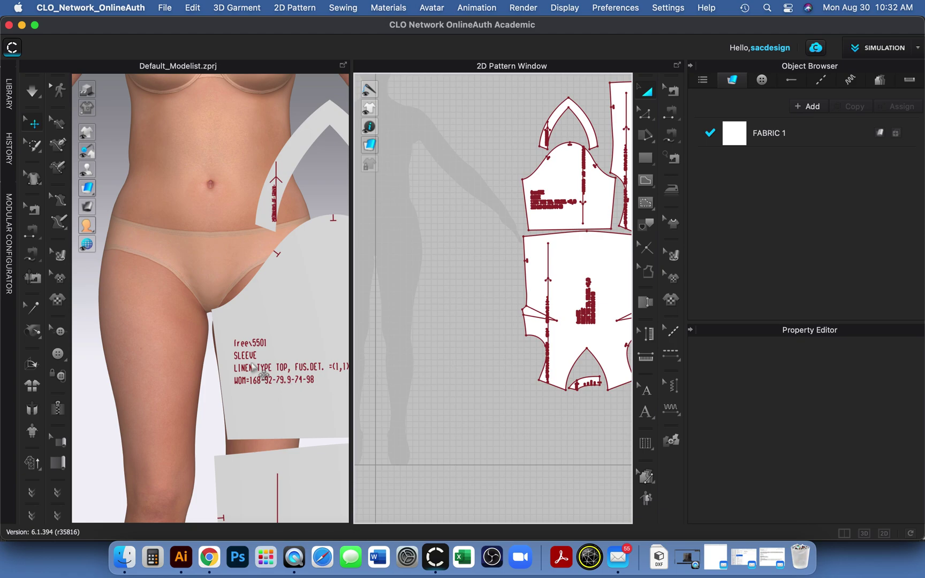
Step: Change the lower bodice piece's name from Shape2D to 'FRONT' in the Property Editor
left_click(575, 264)
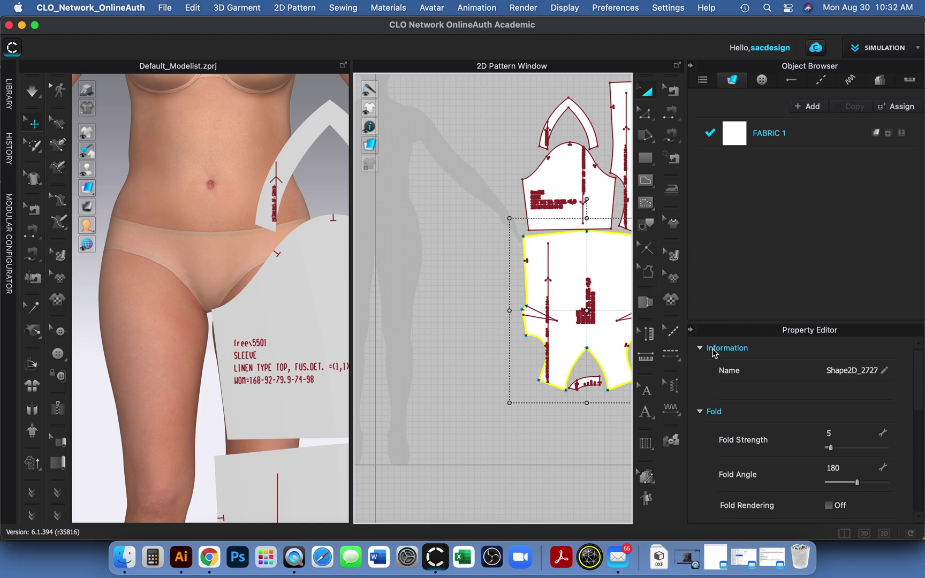
left_click(811, 379)
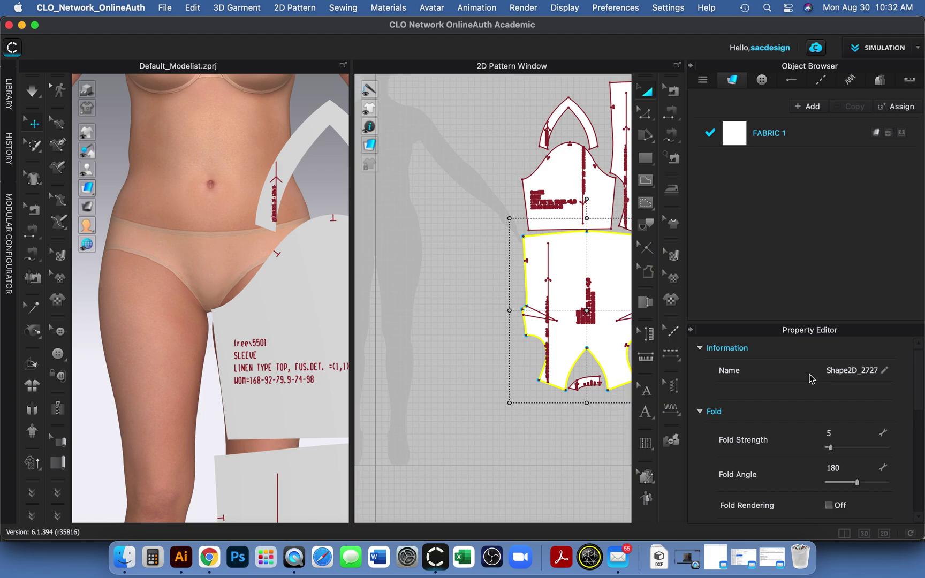
middle_click_drag(258, 479, 99, 118)
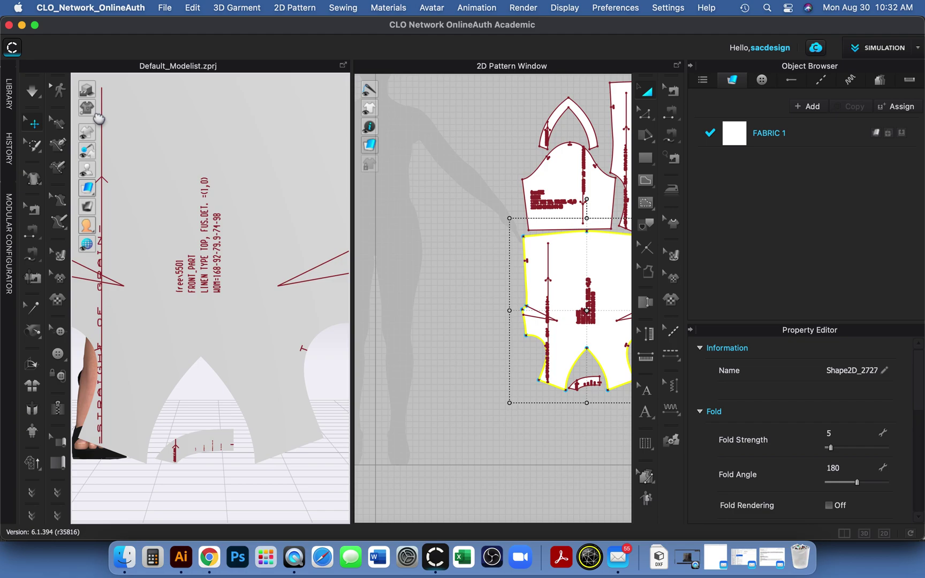
double_click(840, 369)
type("FRONT")
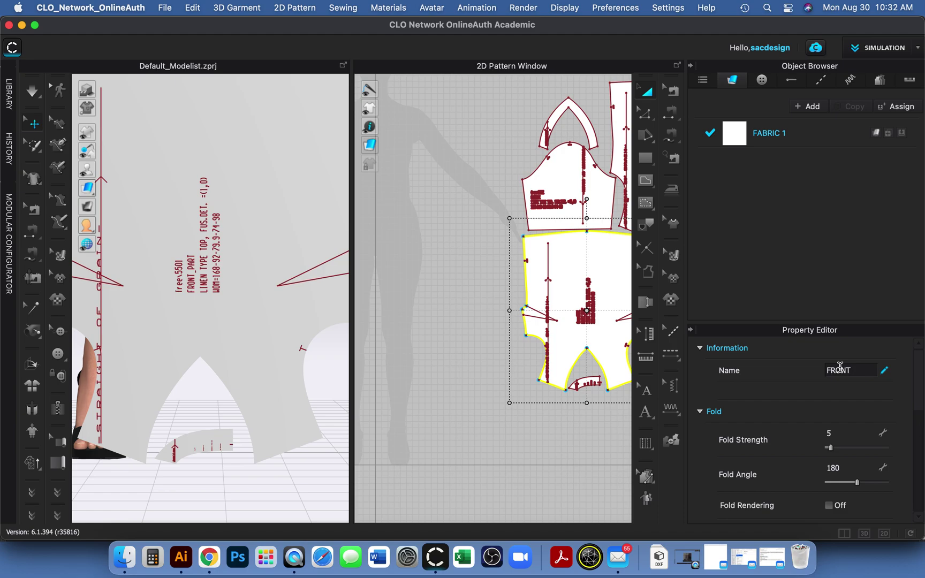
left_click(400, 371)
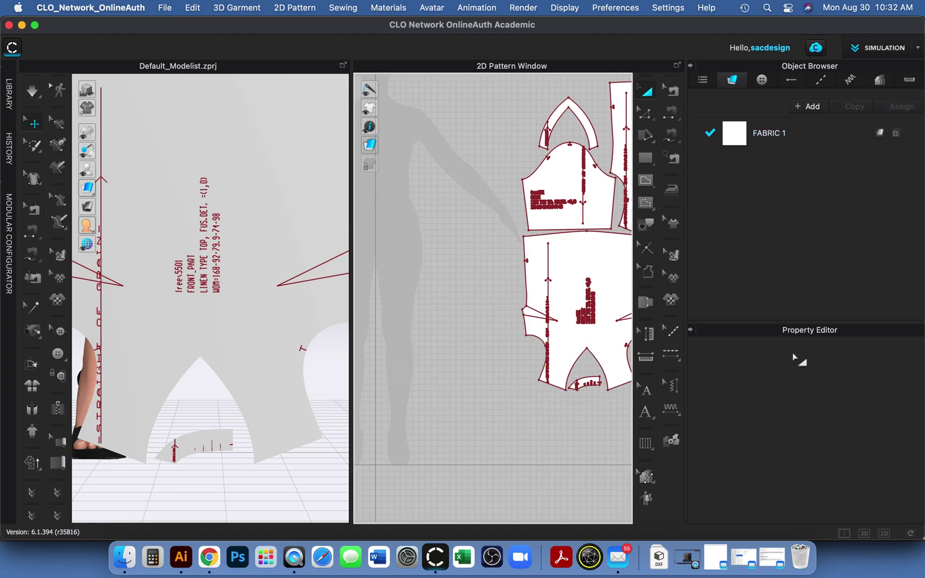
Step: Select the FRONT piece and pan until all three top pieces are visible
left_click(563, 337)
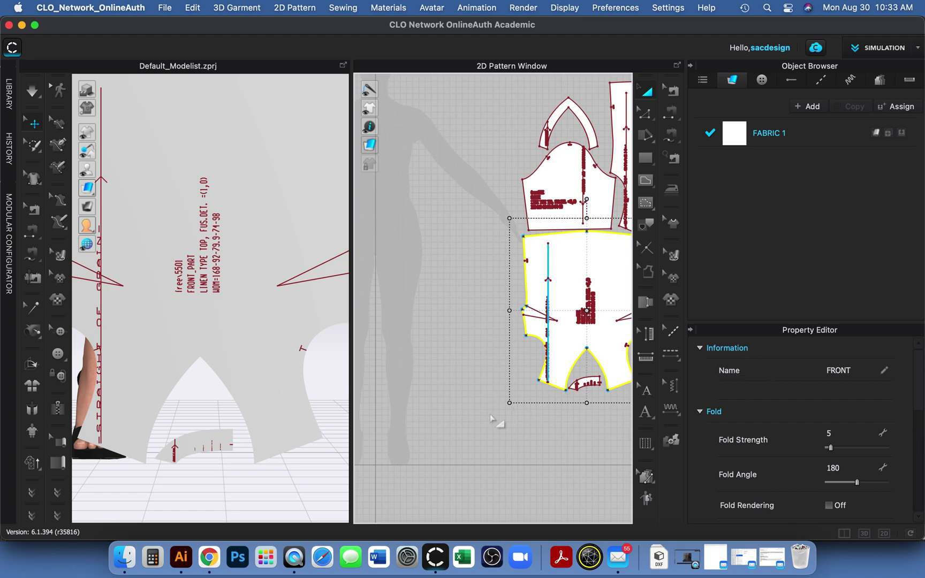
middle_click_drag(467, 350, 414, 370)
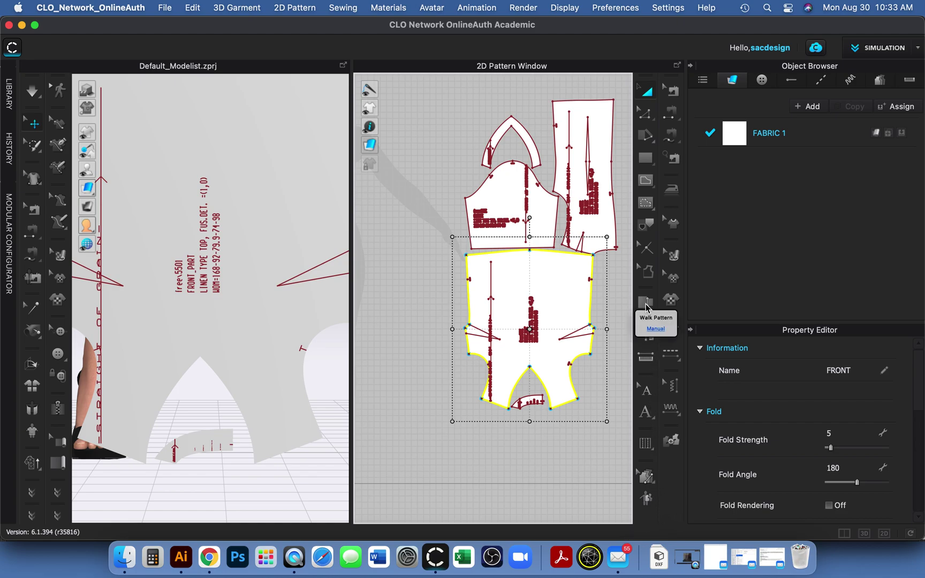
Step: Add seam allowances to every pattern piece and set the width to 0.5 in
left_click(652, 277)
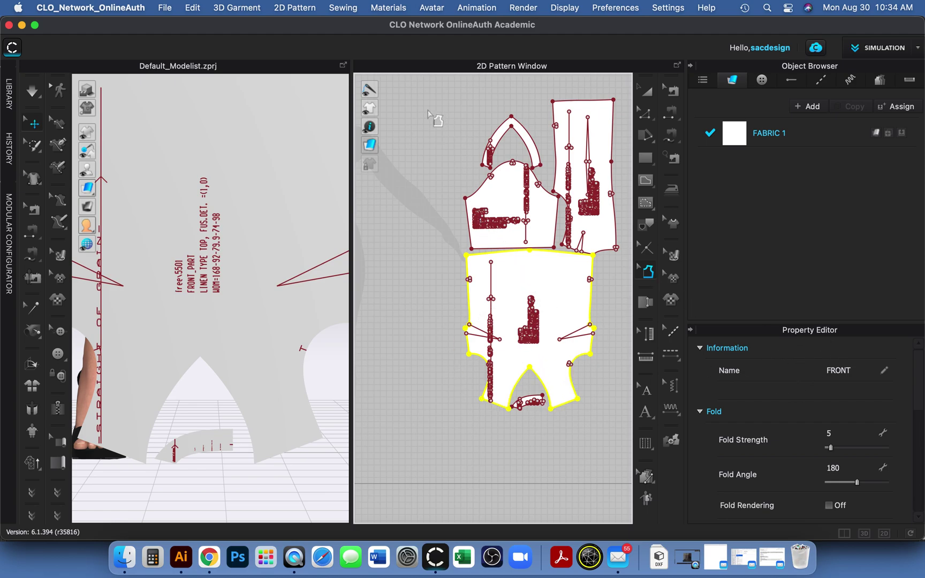
left_click_drag(420, 84, 646, 452)
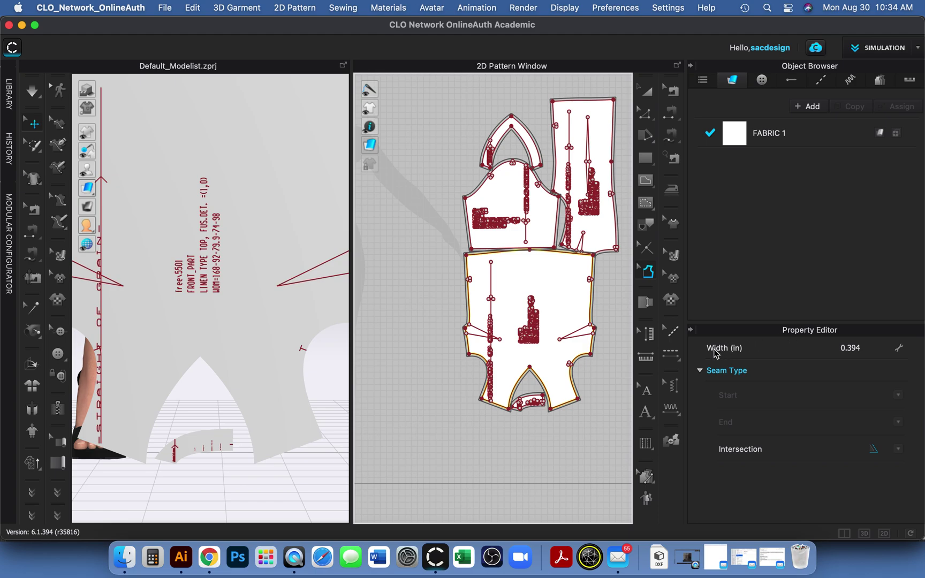
left_click(841, 348)
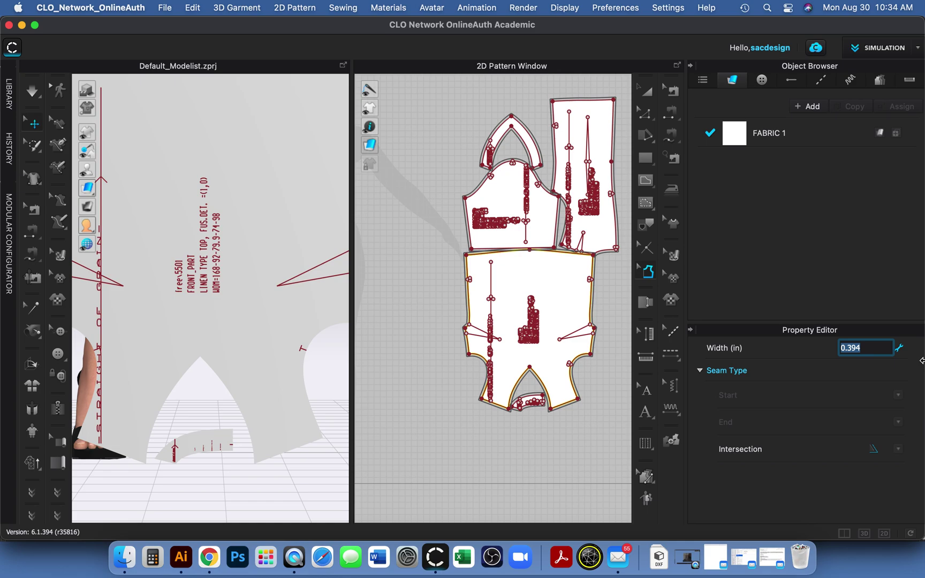
type(".5")
key("Return")
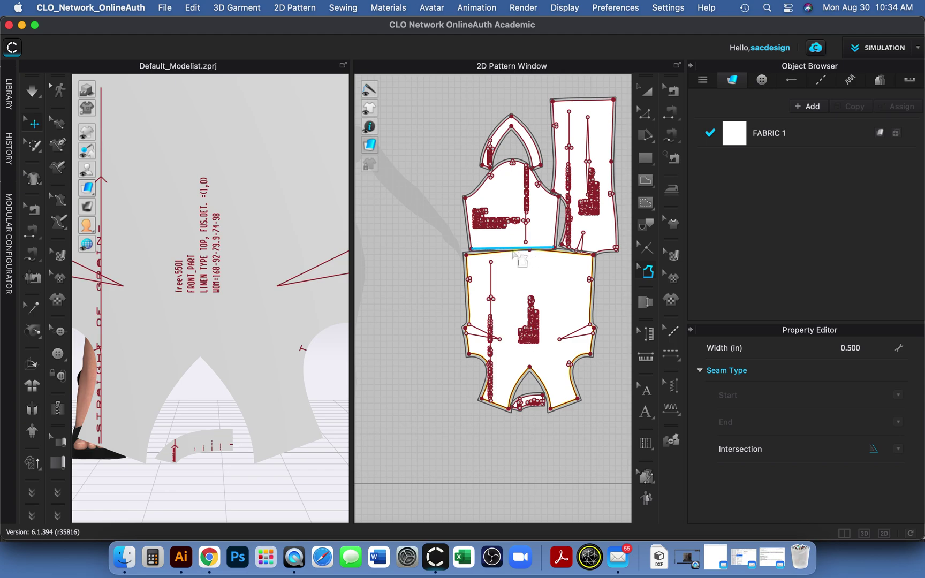
Step: Select the FRONT piece's top edge and reframe the view to show the whole pieces
scroll(480, 251, "up", 10)
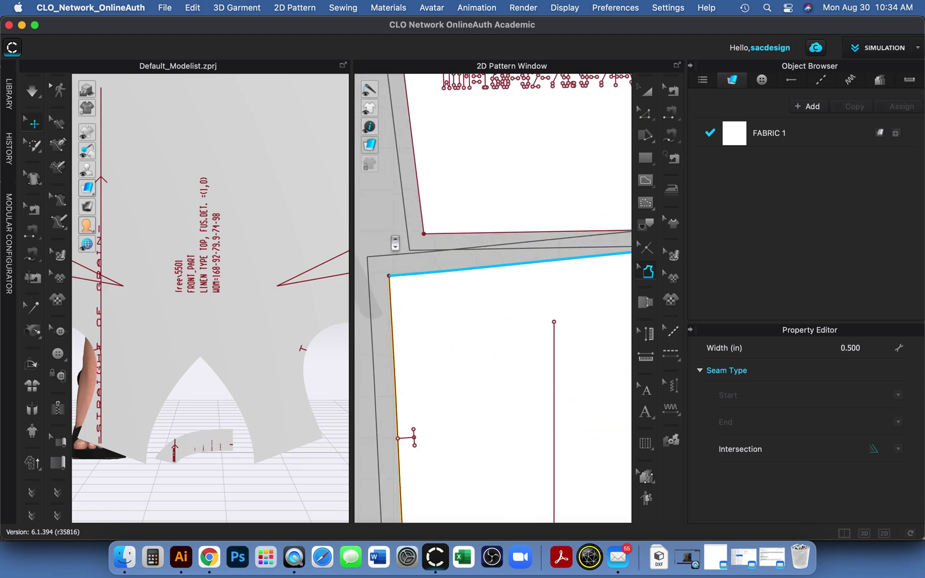
scroll(460, 273, "up", 3)
left_click(465, 275)
left_click(459, 272)
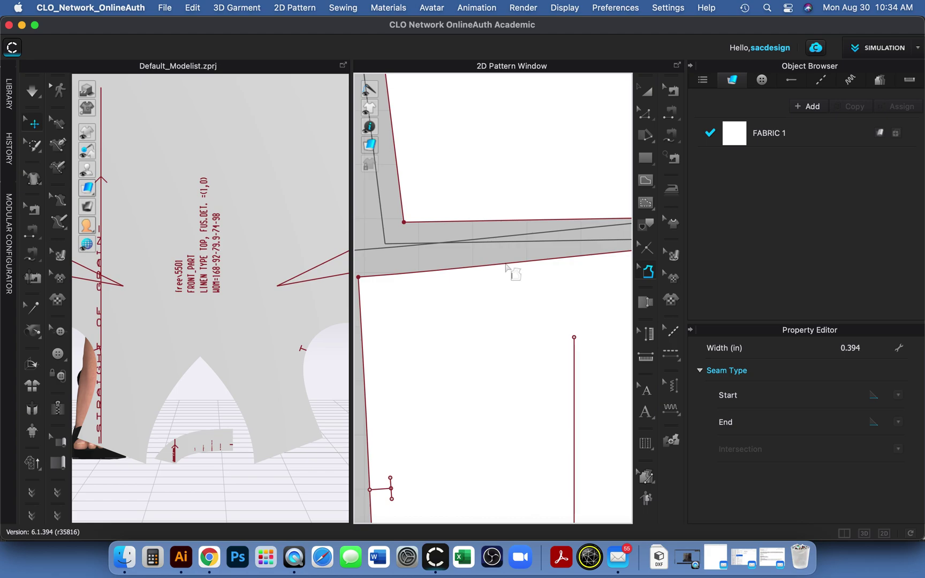
scroll(508, 274, "down", 2)
scroll(510, 278, "down", 3)
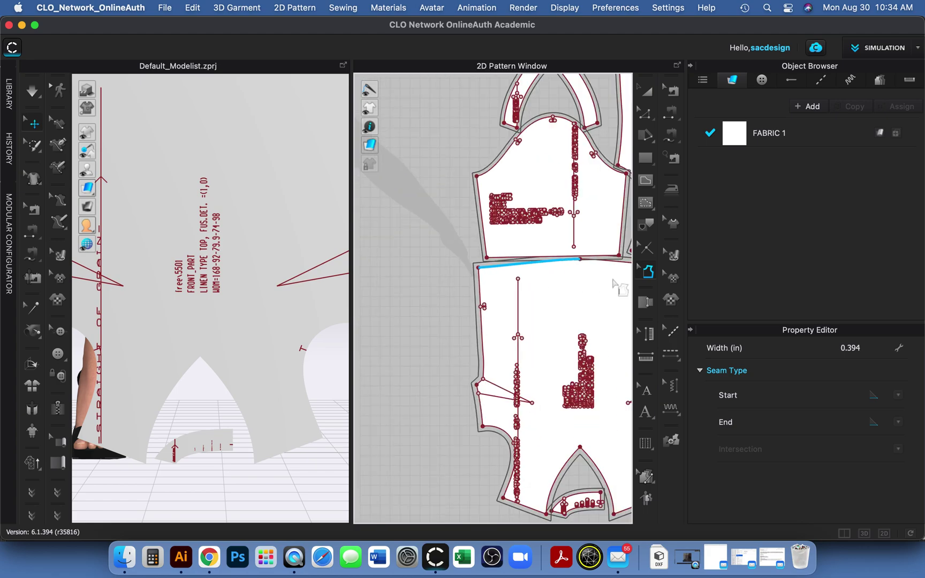
right_click_drag(552, 287, 494, 286)
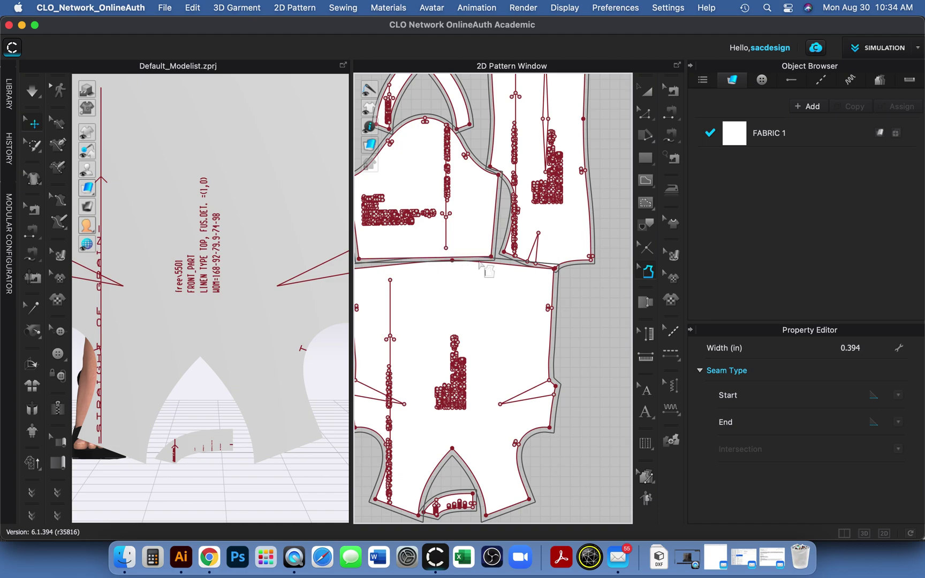
key("a")
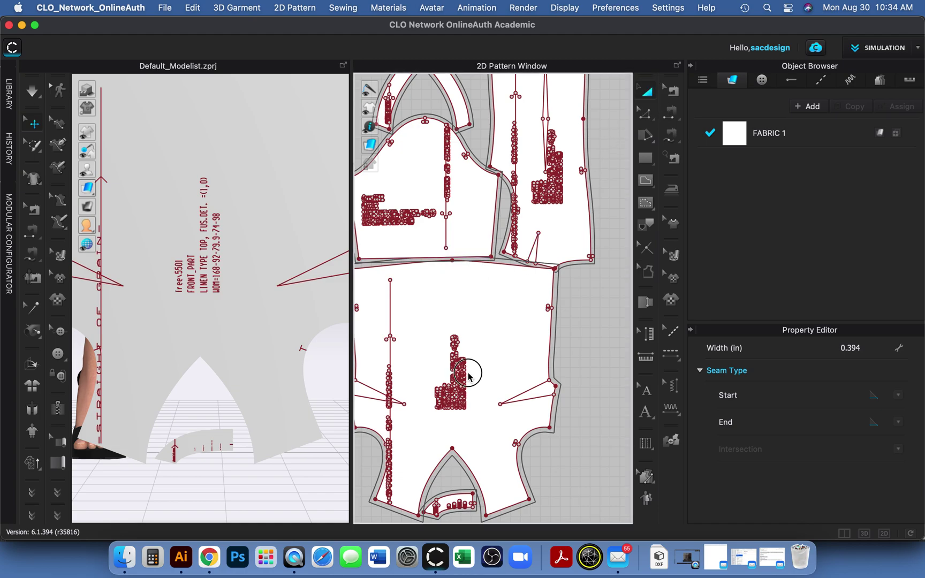
Step: Drag the FRONT piece down and to the right of the other pieces
left_click(487, 337)
left_click_drag(528, 454, 559, 429)
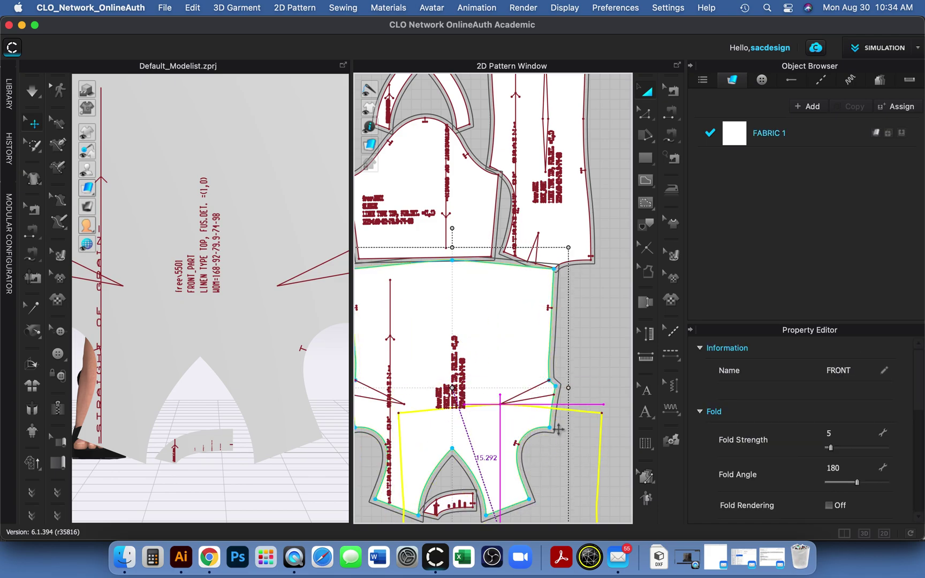
key("Escape")
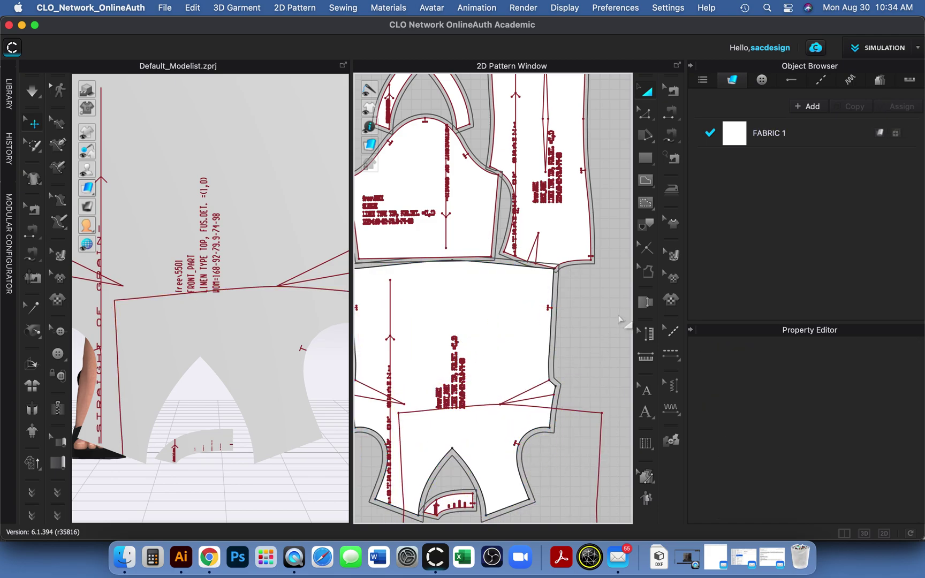
scroll(544, 385, "up", 3)
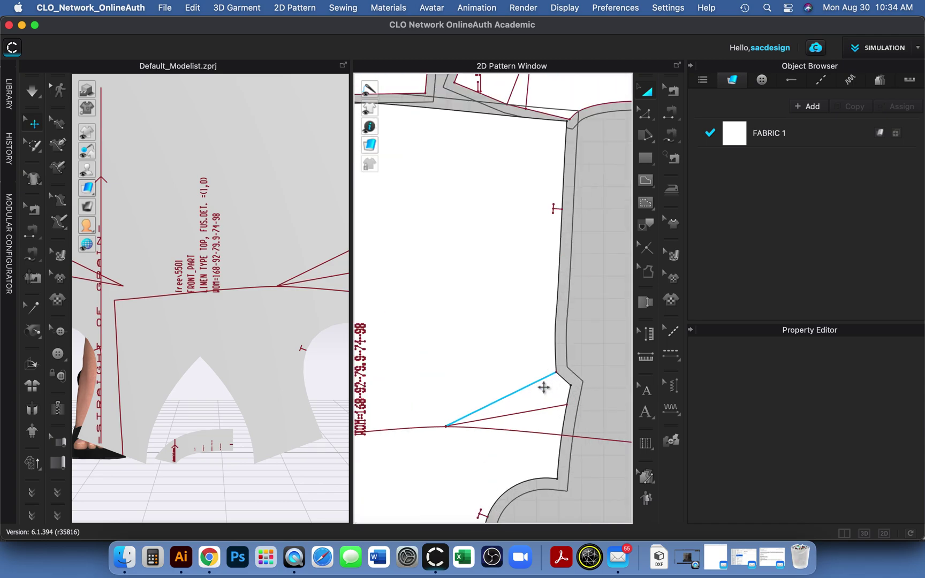
scroll(544, 389, "down", 6)
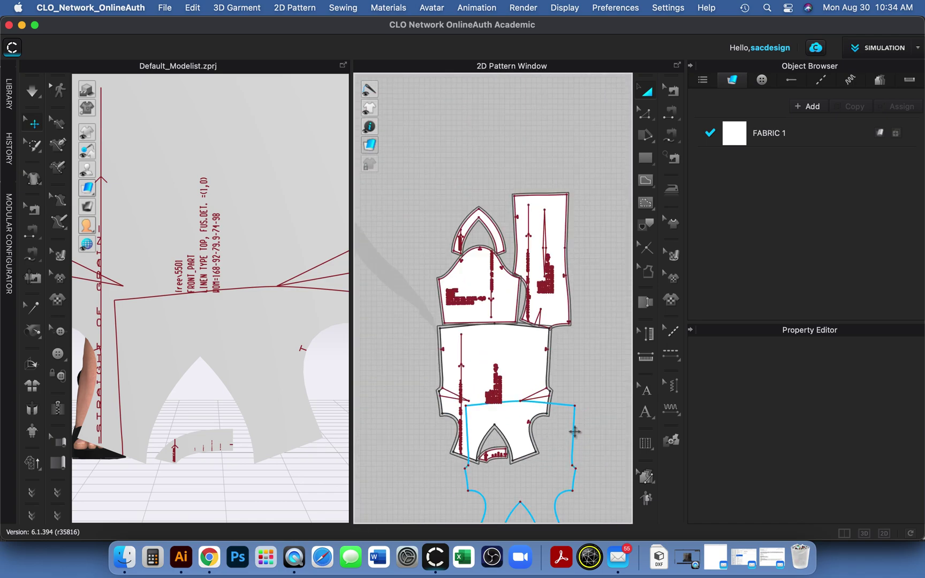
left_click(575, 431)
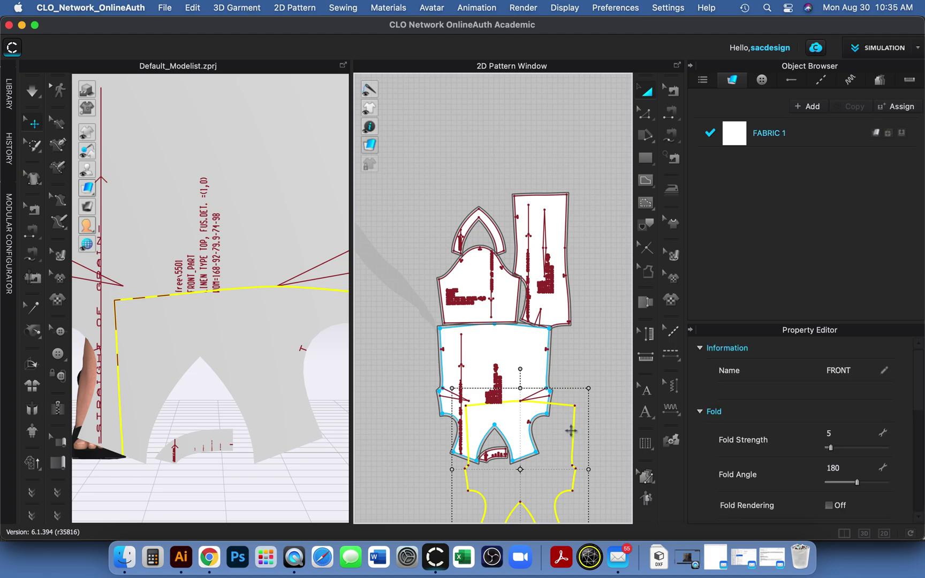
left_click(566, 410)
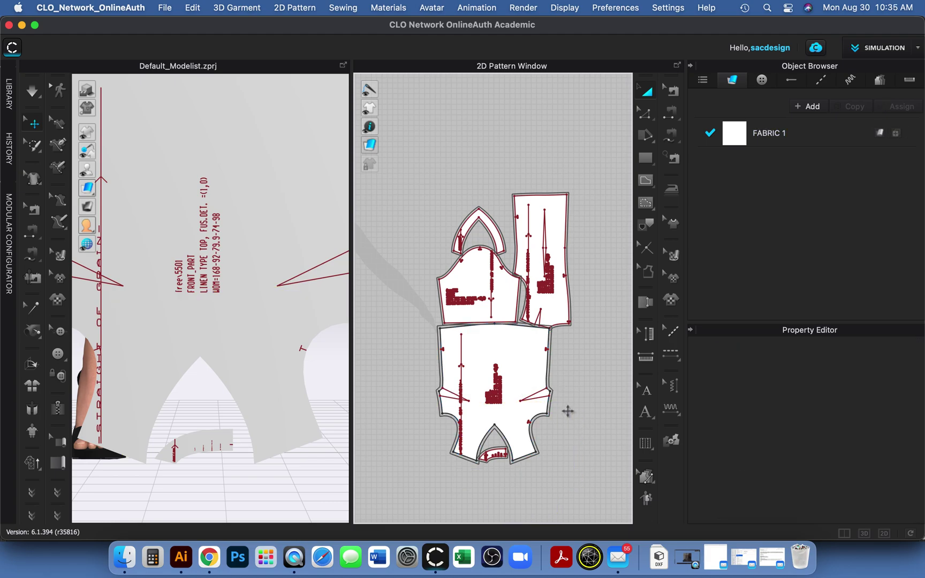
Step: Move FRONT further down, clear of the others, and centre it in the view
left_click(471, 357)
left_click_drag(546, 424, 598, 461)
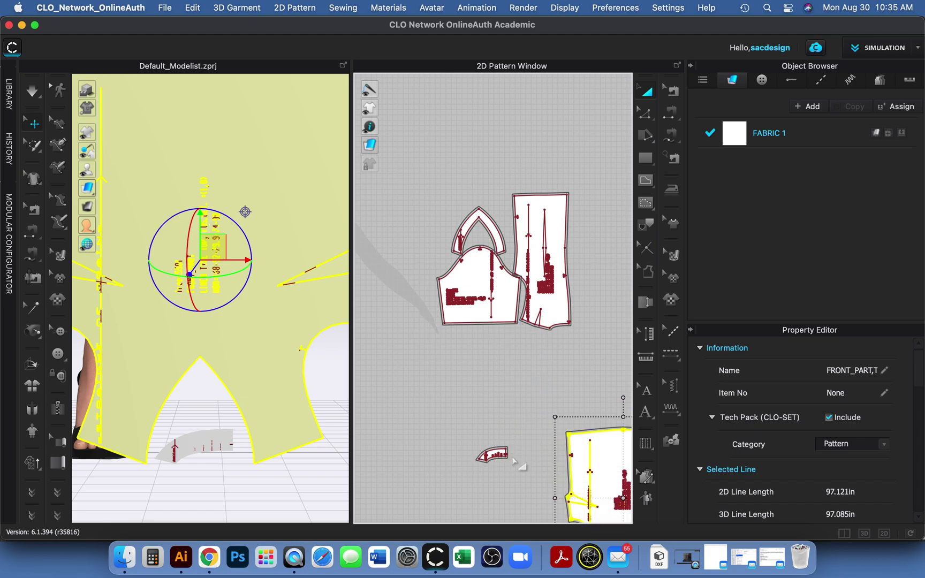
right_click_drag(519, 461, 384, 382)
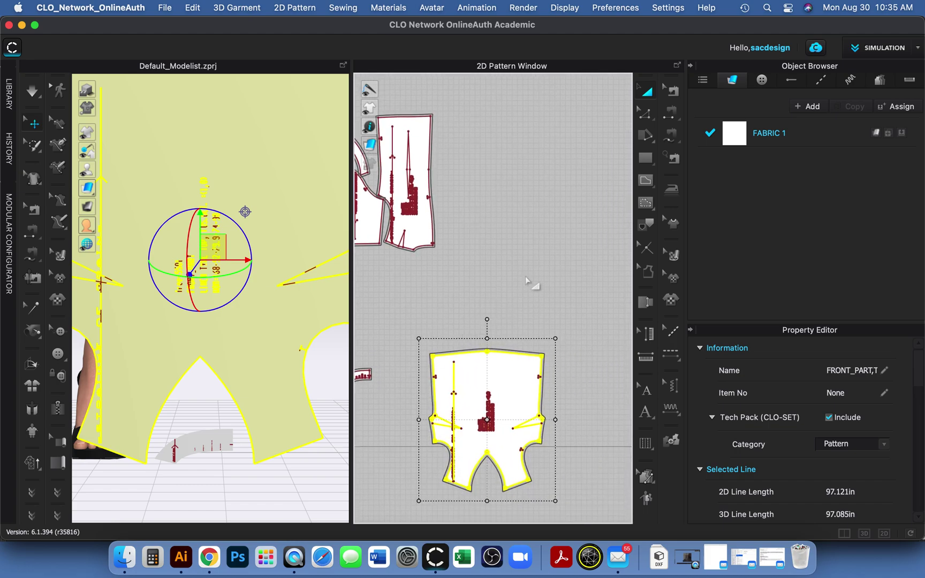
key("Escape")
scroll(490, 369, "up", 3)
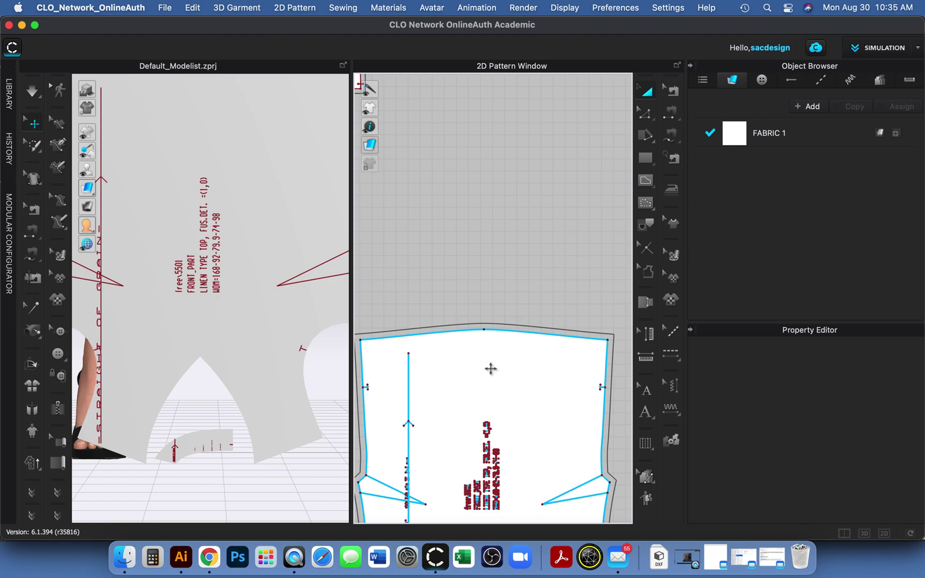
left_click(647, 271)
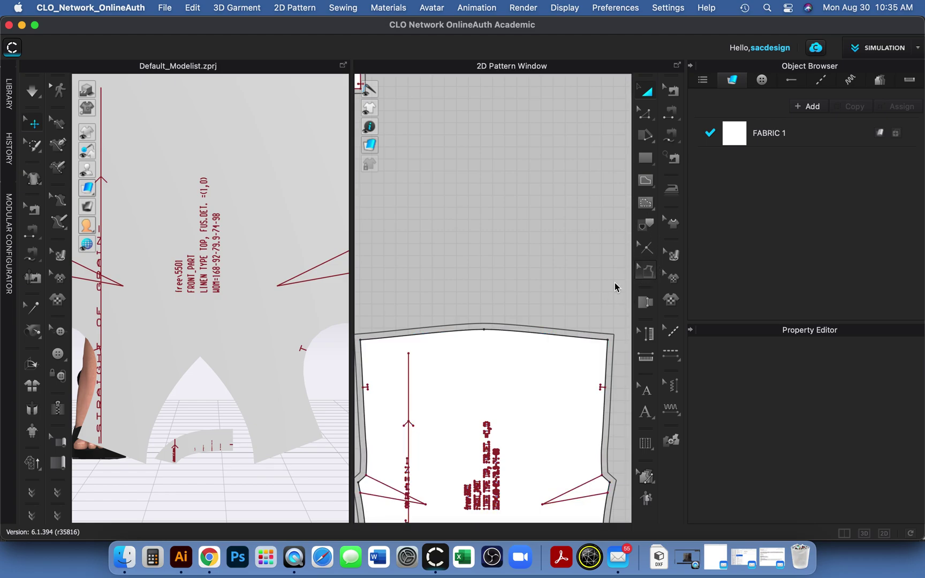
left_click(489, 331)
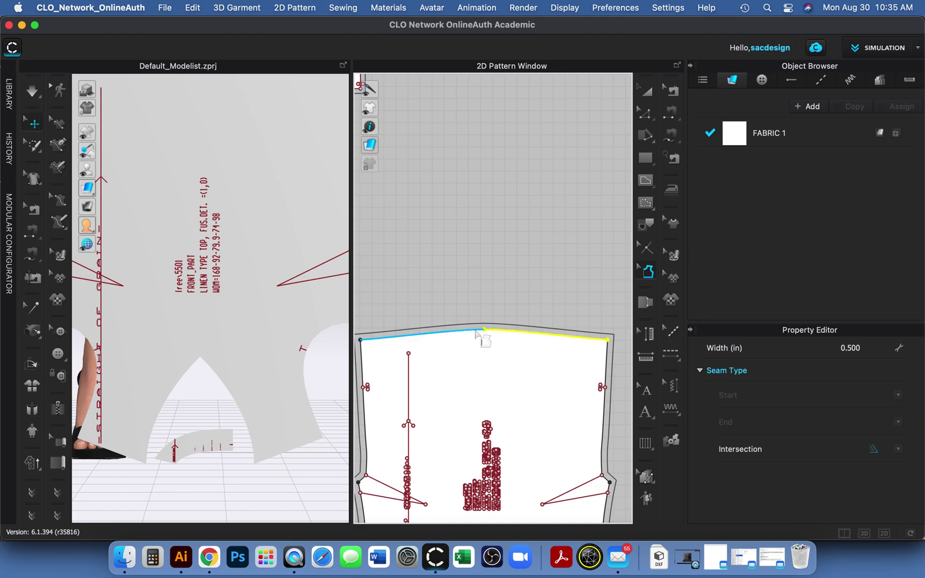
Step: Set the seam allowance on both FRONT top-edge segments to 1 in
left_click(476, 332, "shift")
left_click(450, 333, "shift")
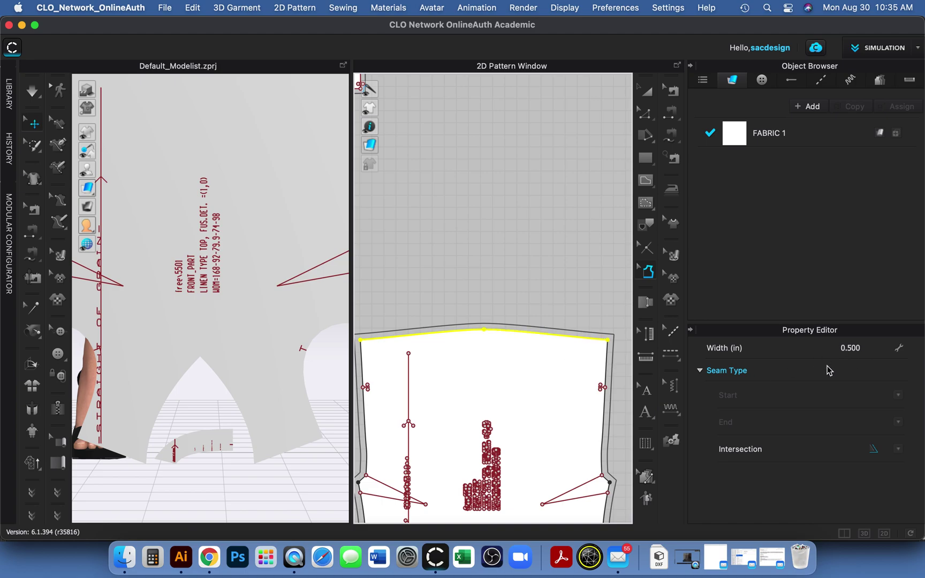
left_click(870, 347)
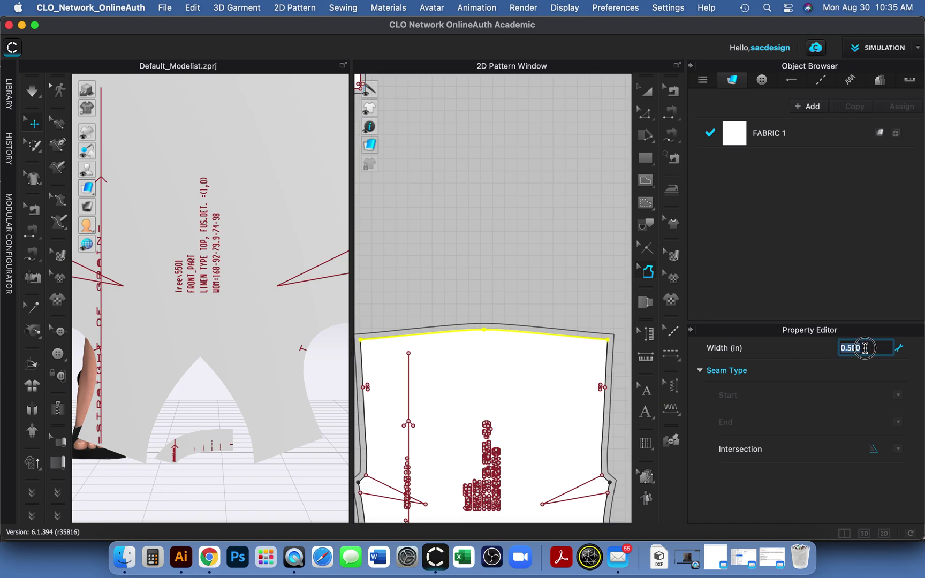
type("1")
key("Return")
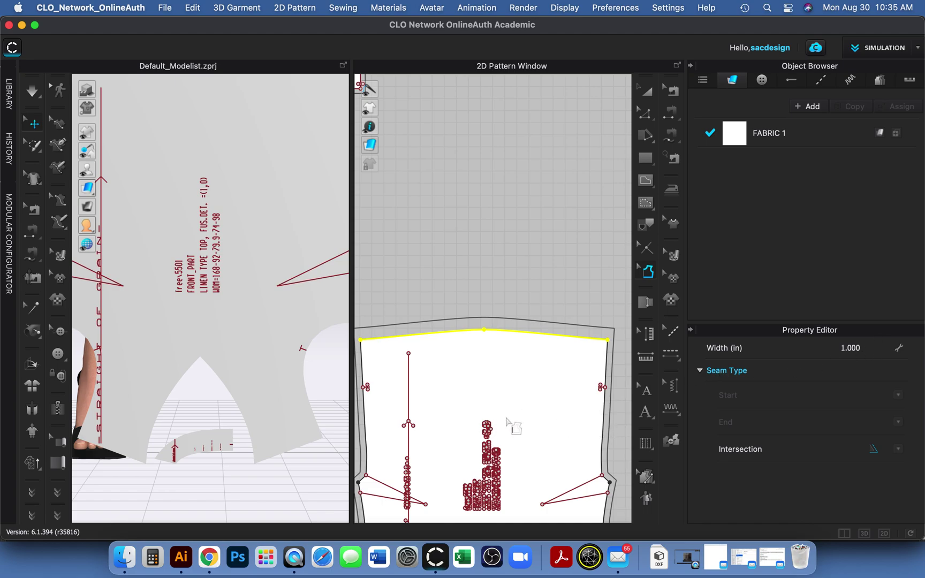
scroll(507, 418, "down", 2)
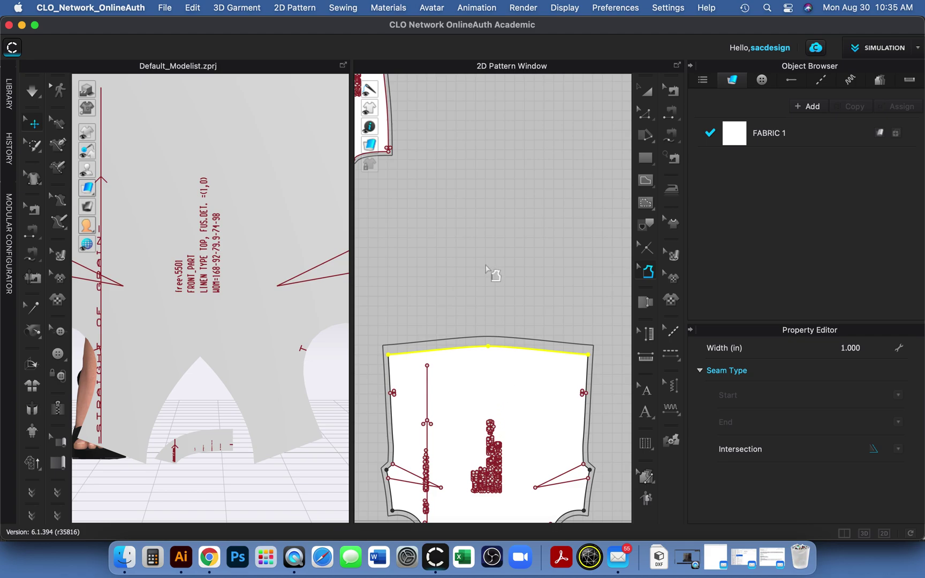
Step: Rotate the FRONT piece 90° counterclockwise twice so the V-neckline points up
left_click(647, 93)
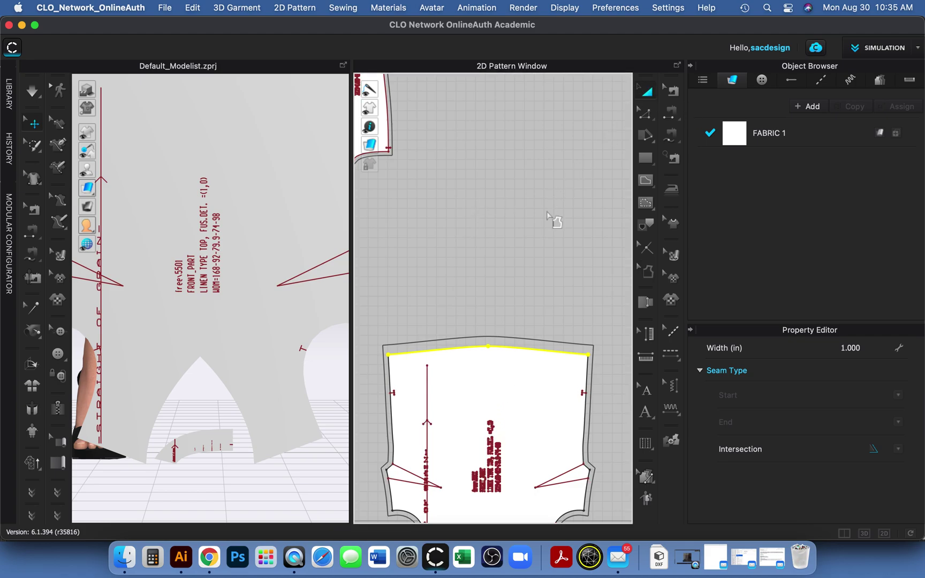
left_click(516, 319)
right_click_drag(516, 271, 514, 170)
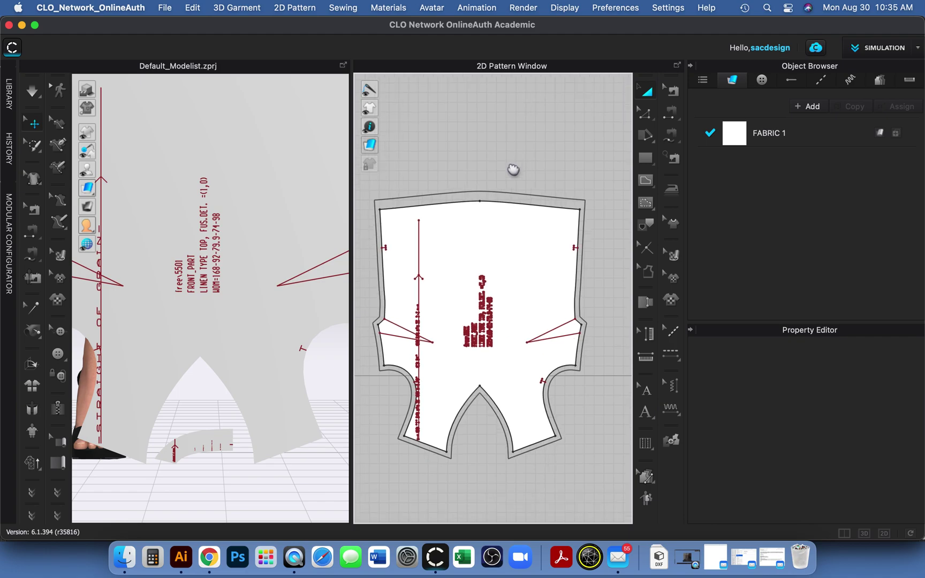
left_click(547, 256)
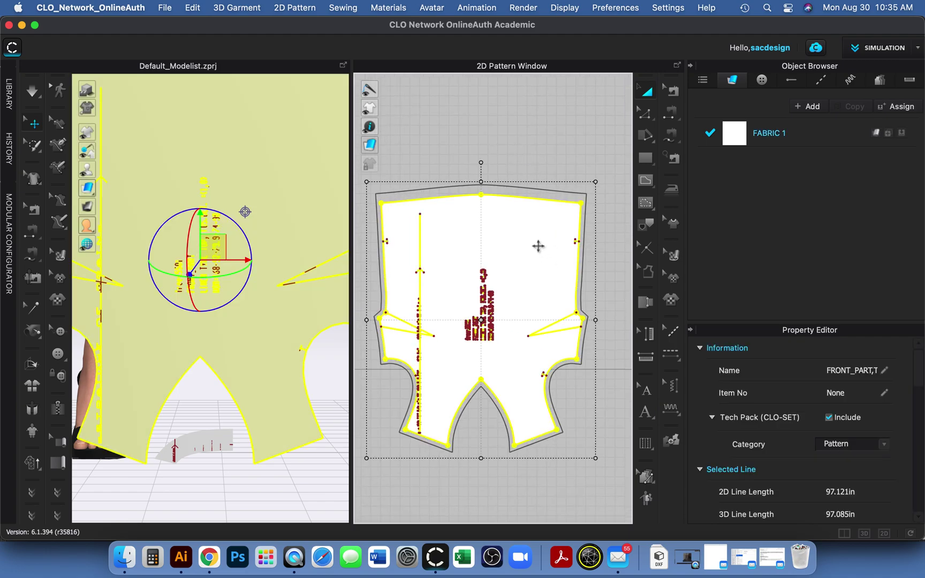
right_click(539, 246)
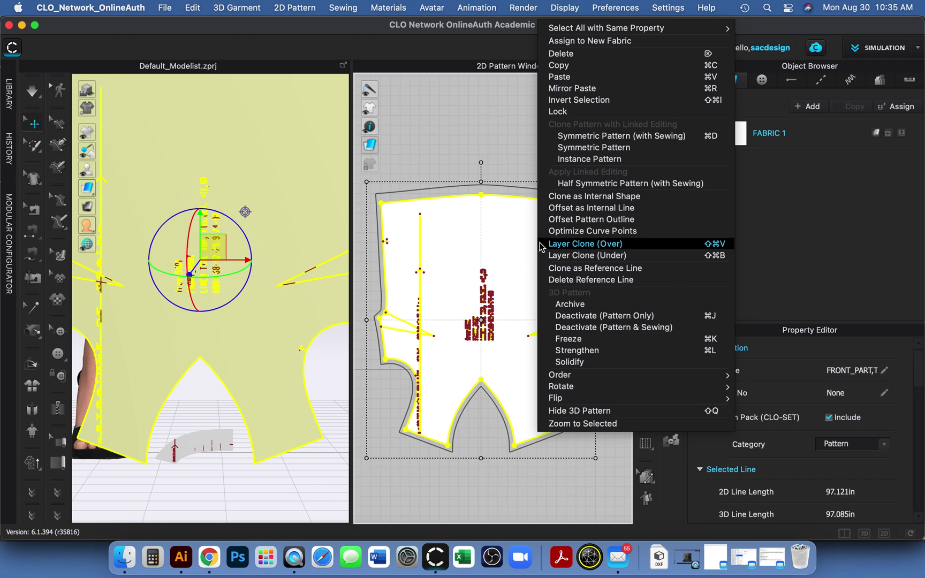
mouse_move(579, 390)
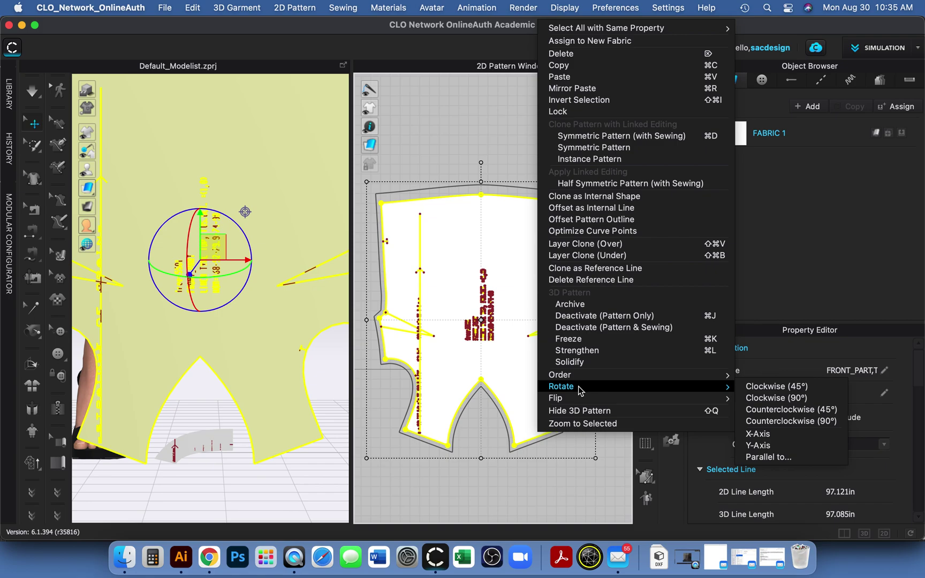
mouse_move(697, 378)
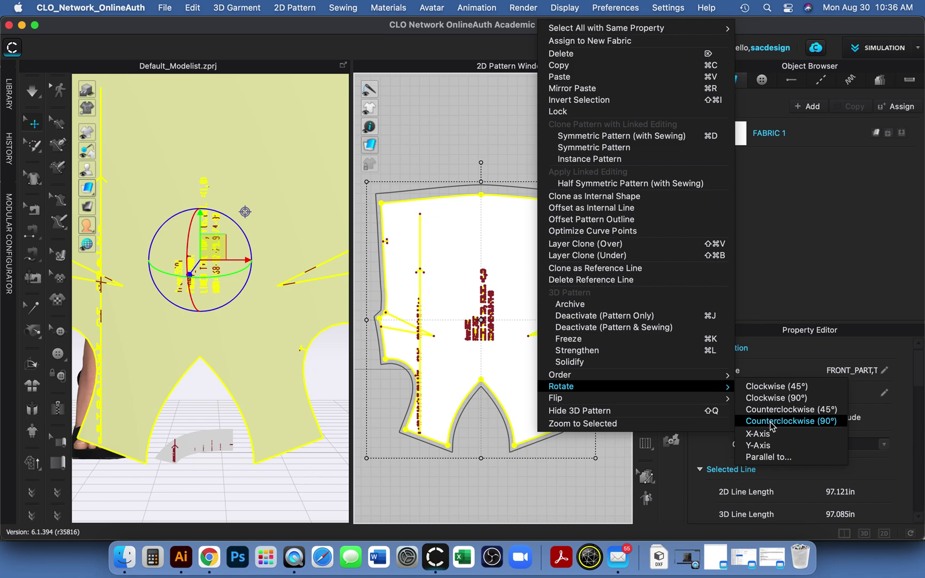
left_click(771, 422)
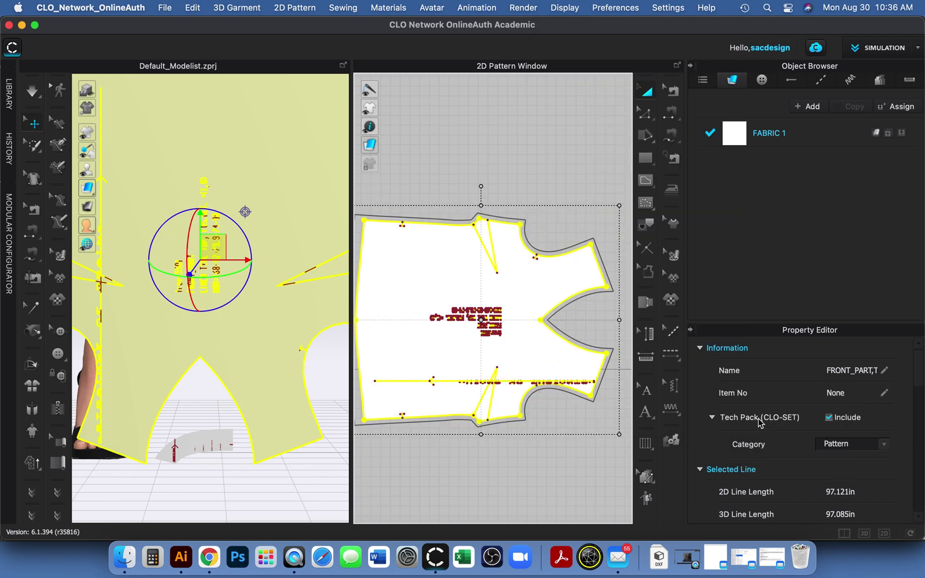
right_click(519, 363)
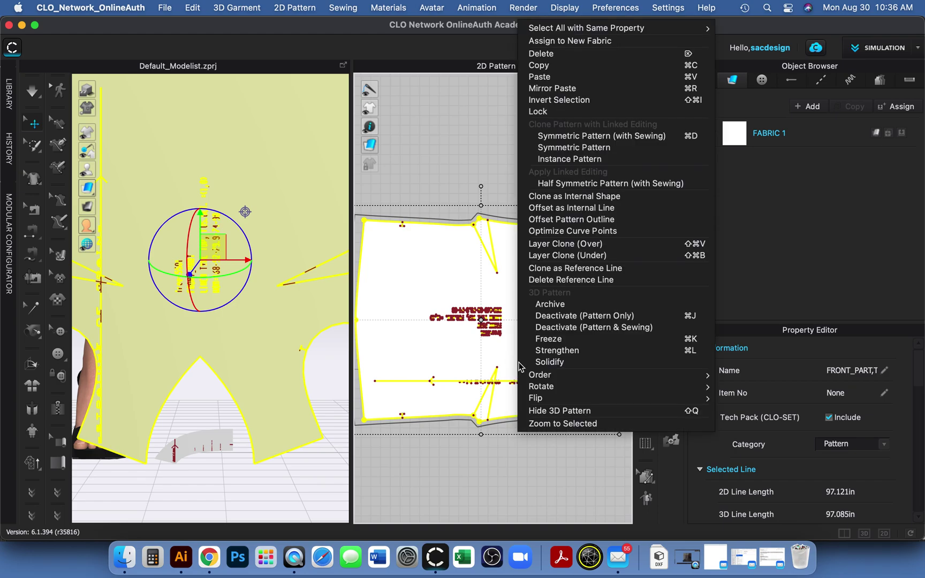
mouse_move(545, 389)
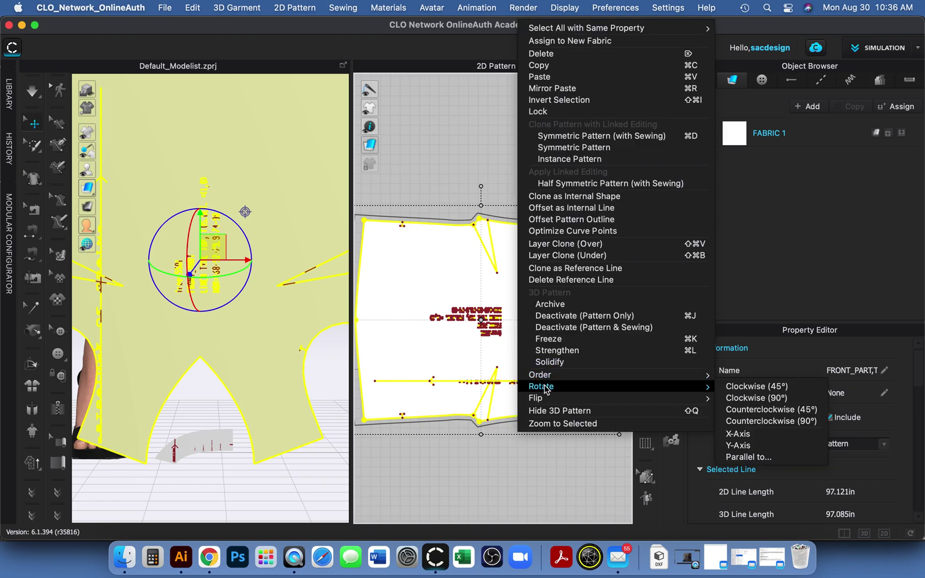
left_click(763, 421)
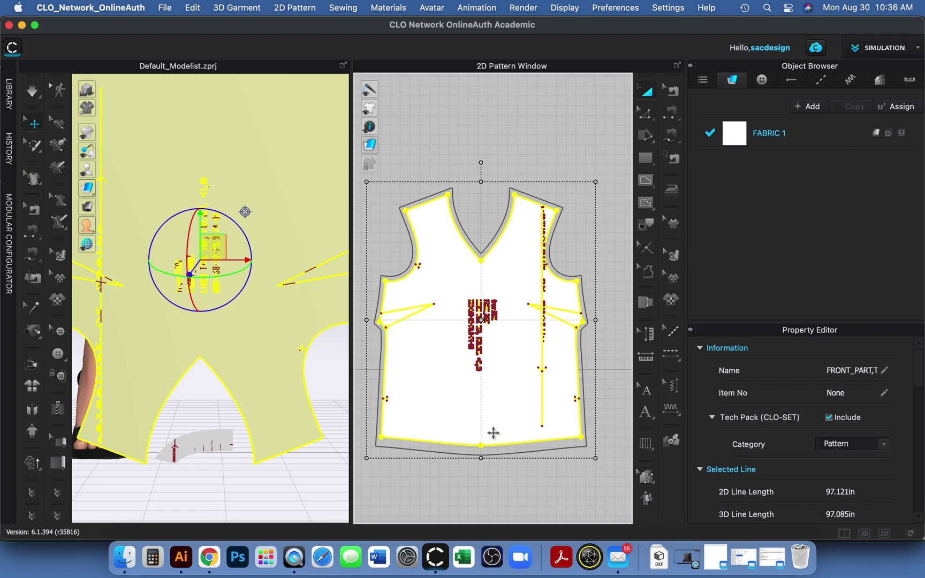
scroll(493, 432, "down", 8)
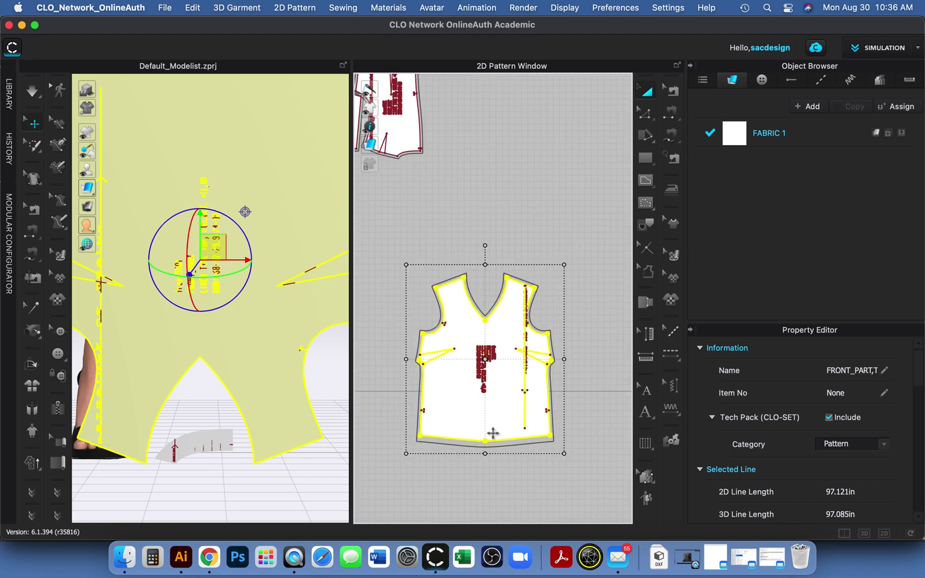
scroll(491, 432, "up", 6)
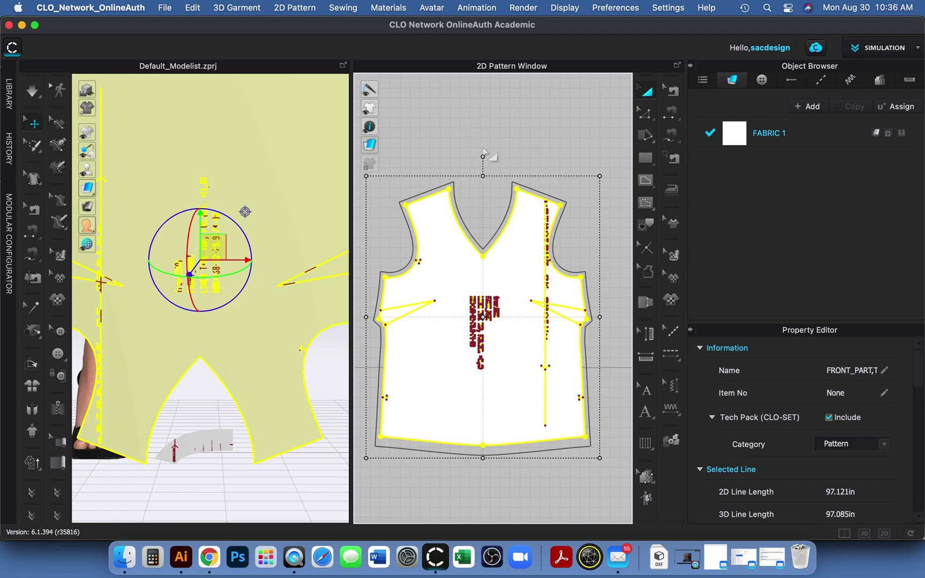
left_click_drag(484, 155, 519, 160)
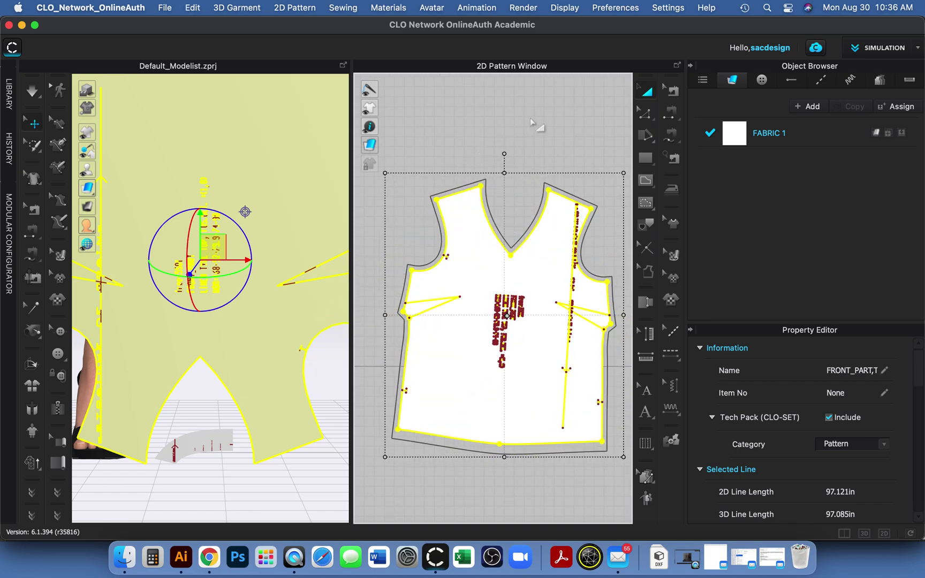
key("ctrl+z")
left_click(531, 119)
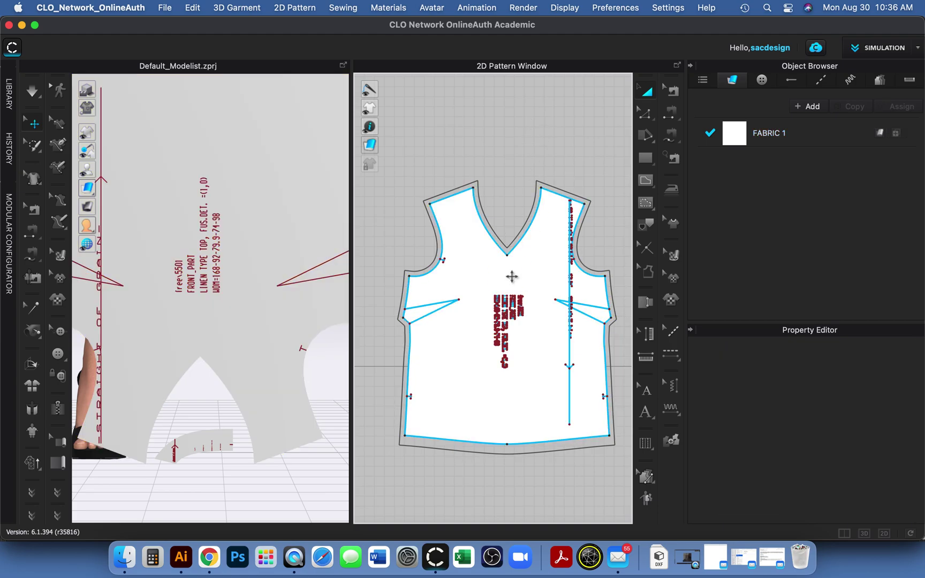
right_click(512, 277)
mouse_move(549, 392)
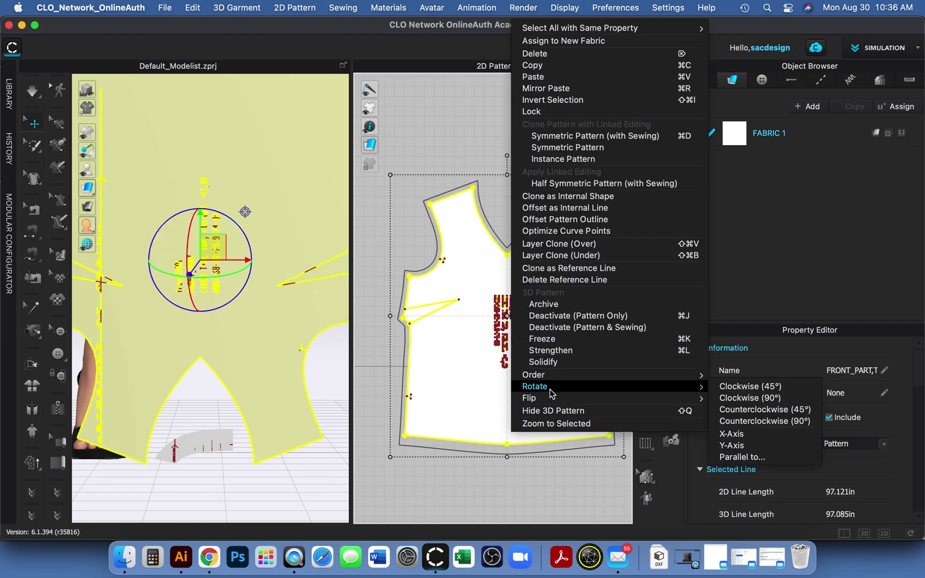
left_click(420, 88)
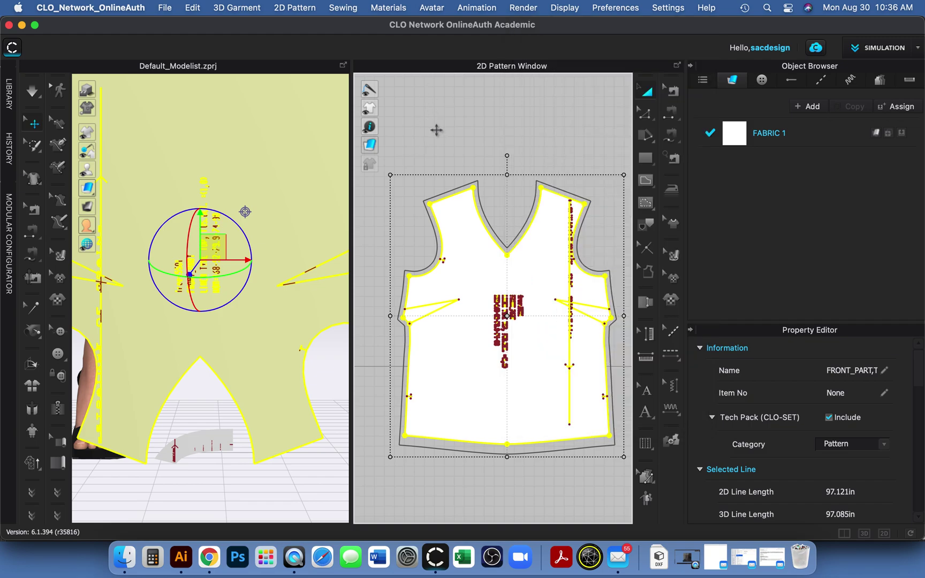
Step: Zoom out and pan to bring the back, facing and neighbouring pieces into view
scroll(440, 135, "down", 4)
scroll(437, 129, "down", 1)
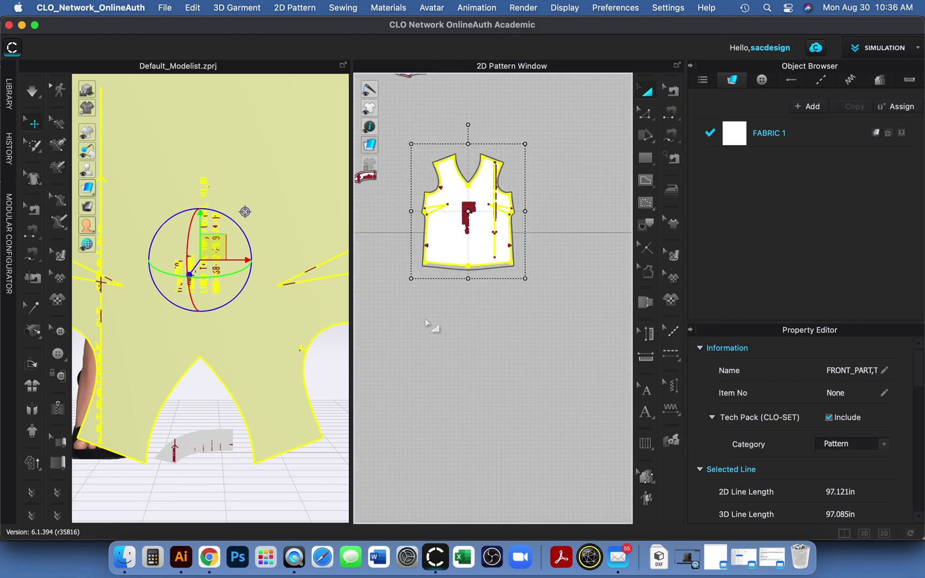
right_click_drag(431, 324, 531, 443)
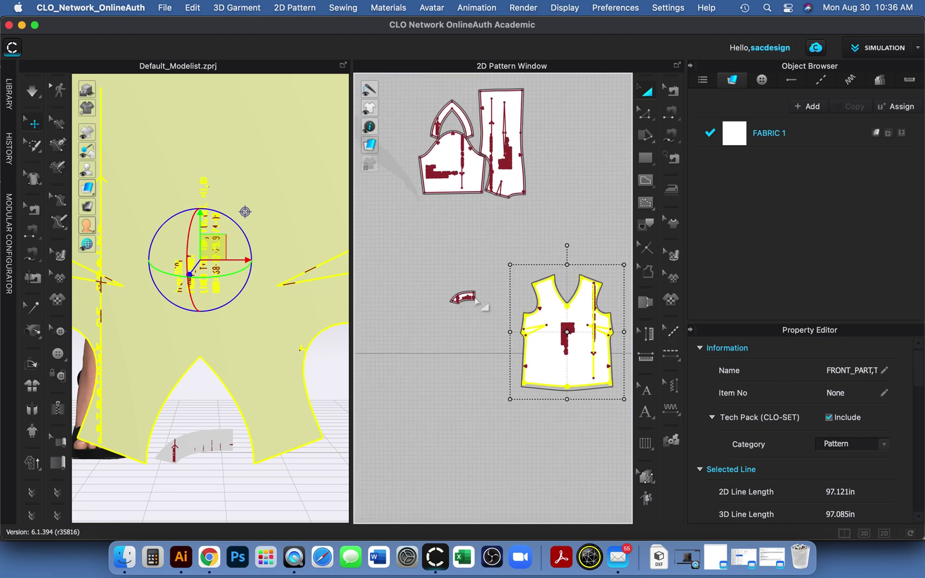
scroll(470, 291, "up", 2)
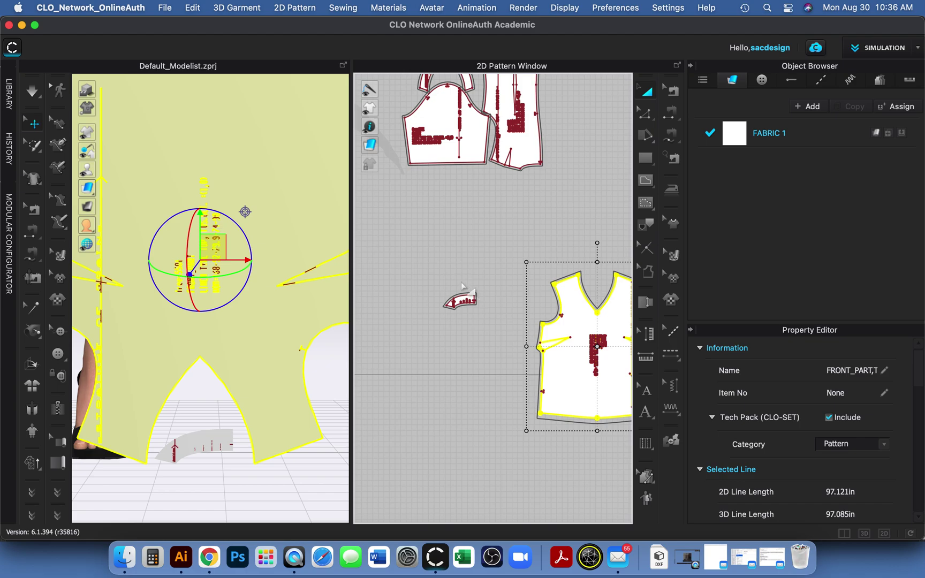
scroll(461, 286, "up", 2)
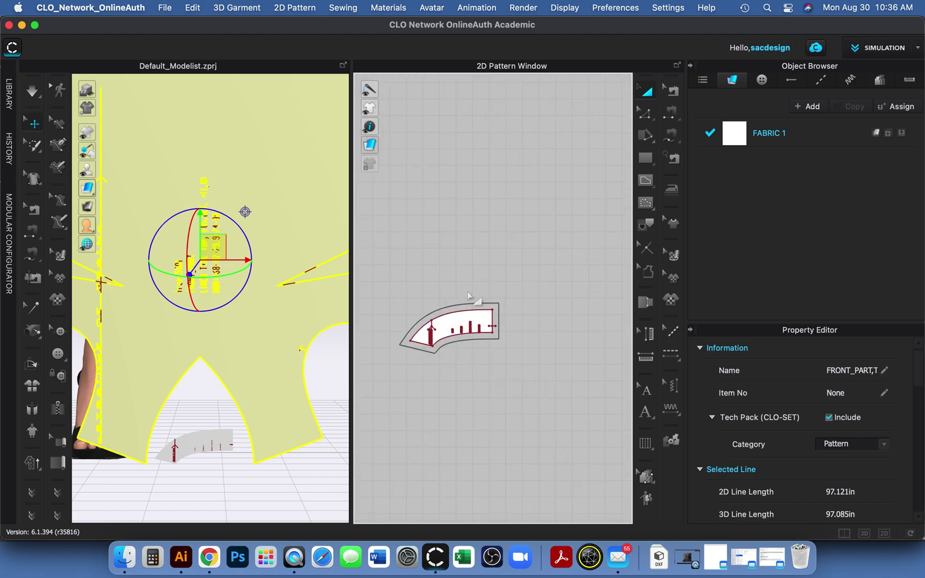
scroll(467, 297, "down", 5)
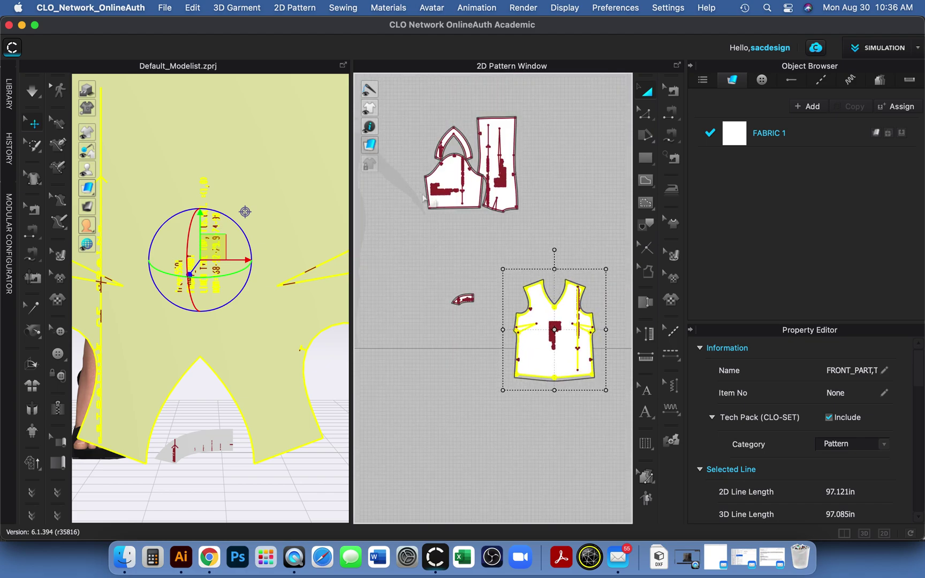
scroll(450, 293, "down", 1)
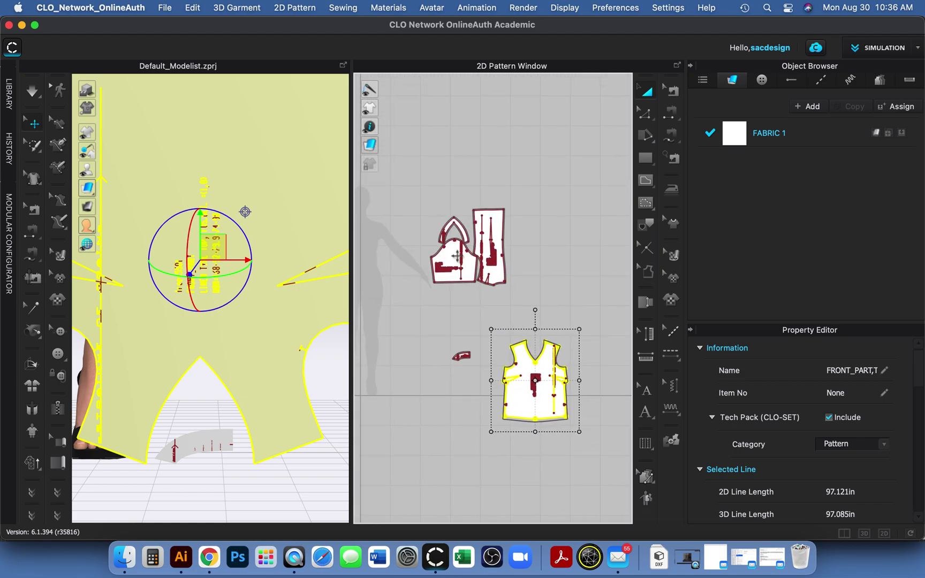
scroll(501, 223, "up", 1)
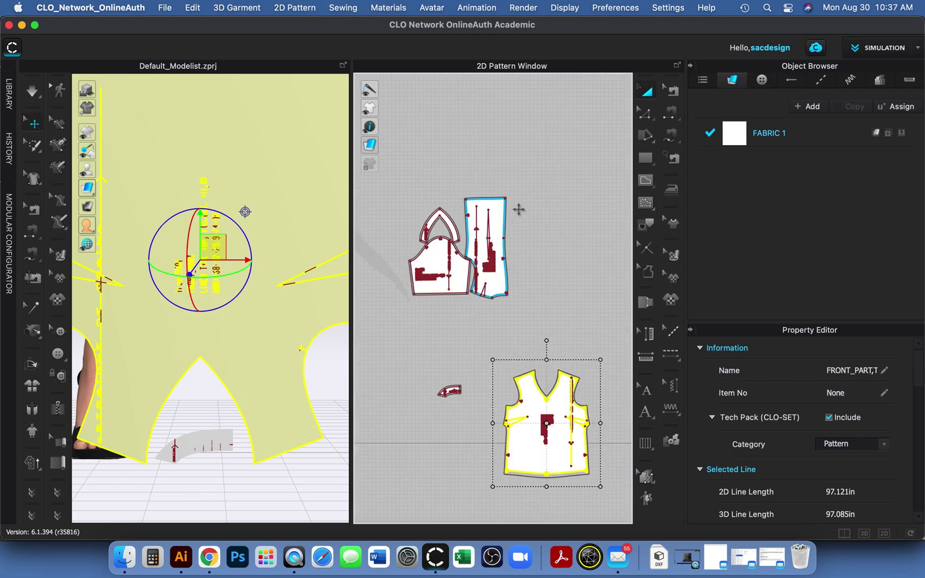
Step: Inspect the tall back piece, arched facing and small curved piece by selecting each
left_click(496, 214)
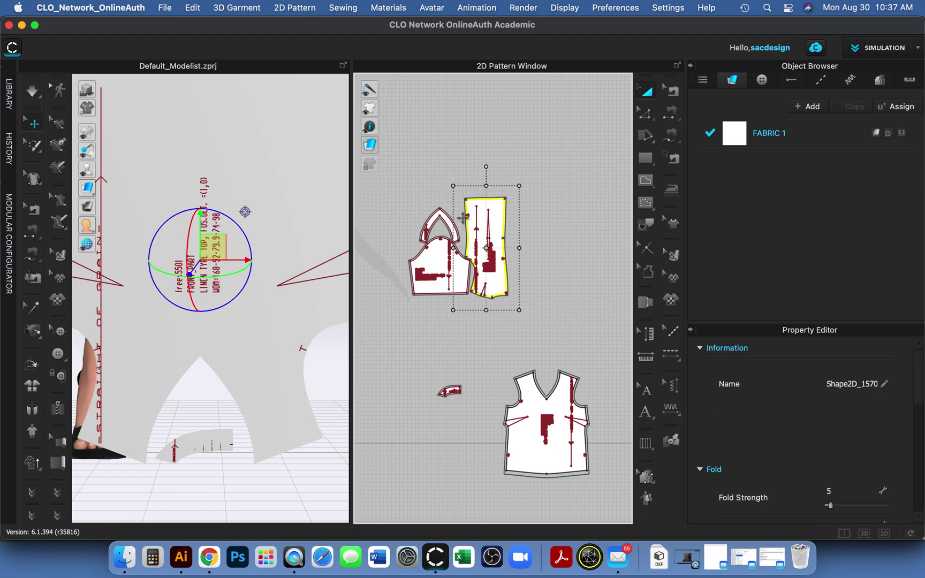
left_click(434, 219, "shift")
scroll(559, 216, "up", 4)
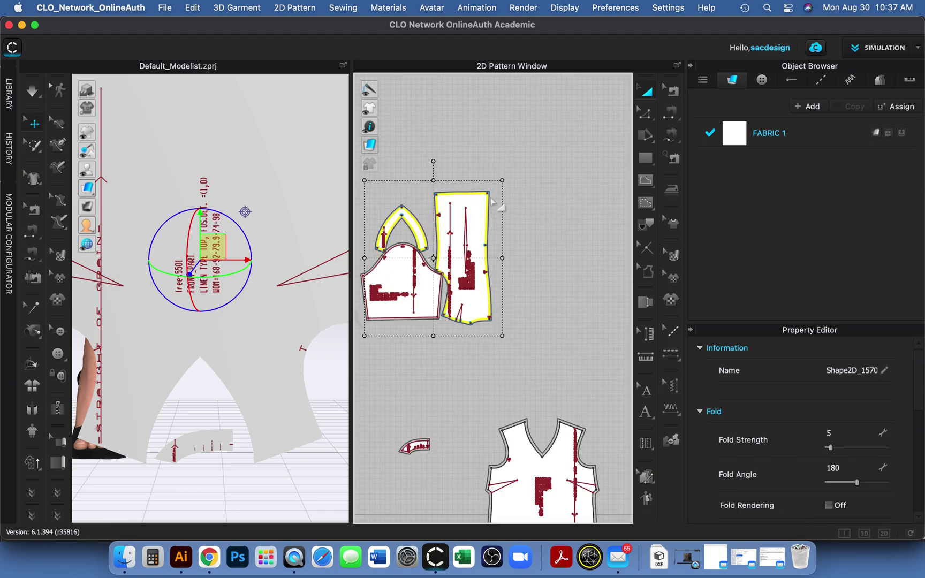
left_click(570, 227)
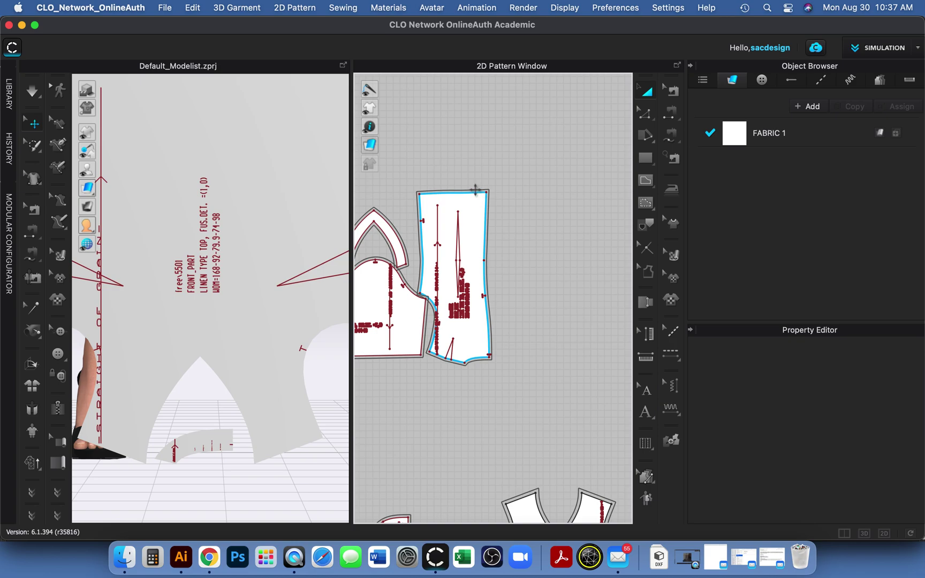
left_click(477, 195)
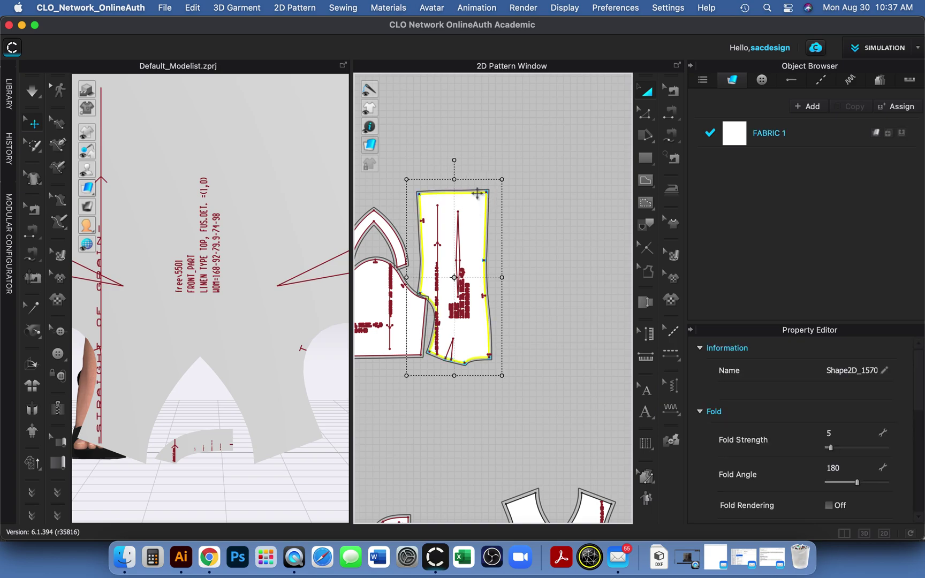
left_click(493, 227)
left_click(387, 221)
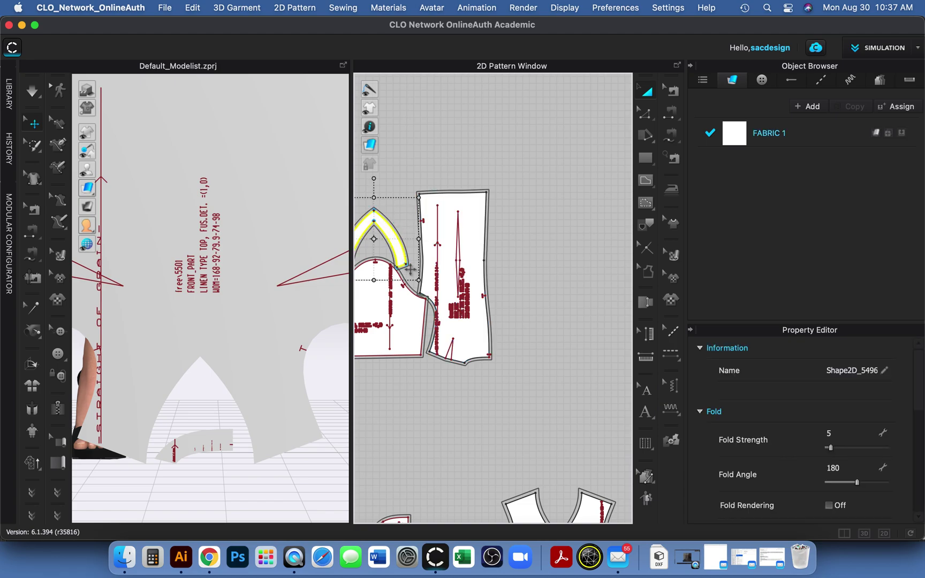
left_click(424, 323)
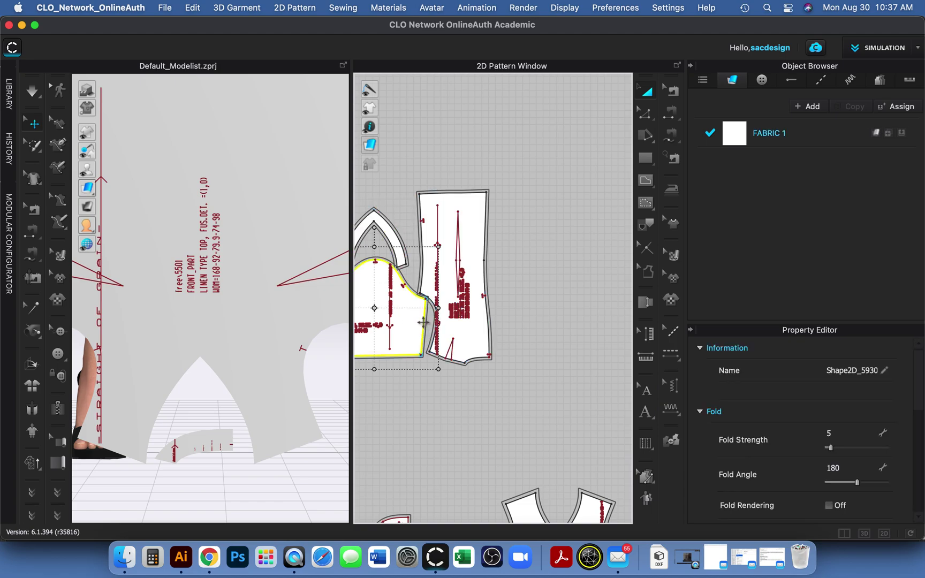
right_click_drag(469, 225, 532, 192)
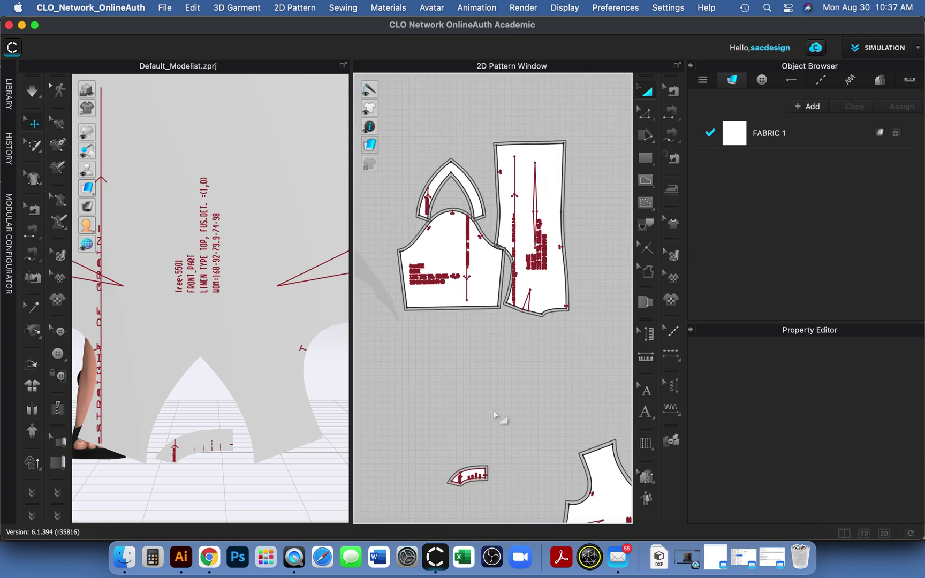
left_click(478, 471)
left_click(516, 382)
left_click(551, 163)
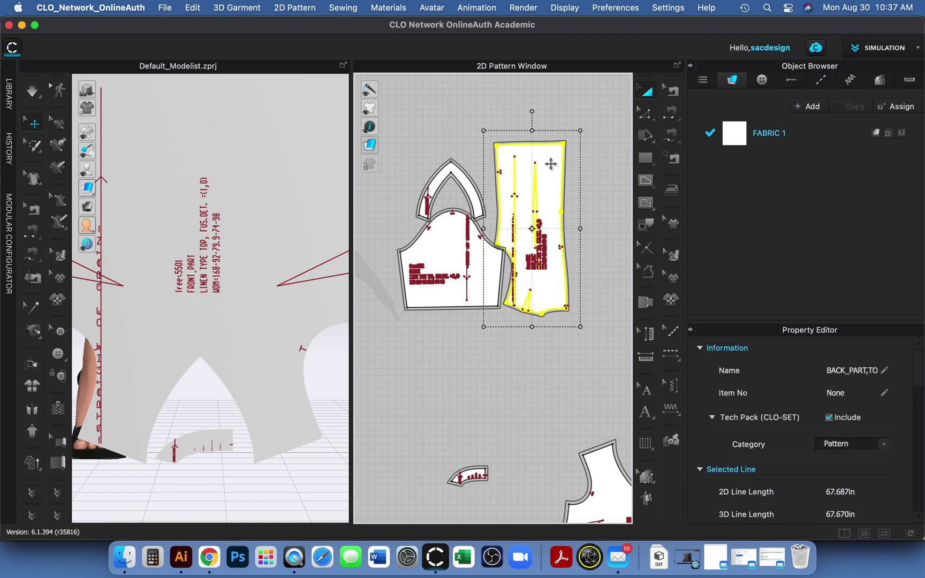
Step: Select the back, arched facing and small curved pieces together and rotate them 90° counterclockwise
left_click(461, 176, "shift")
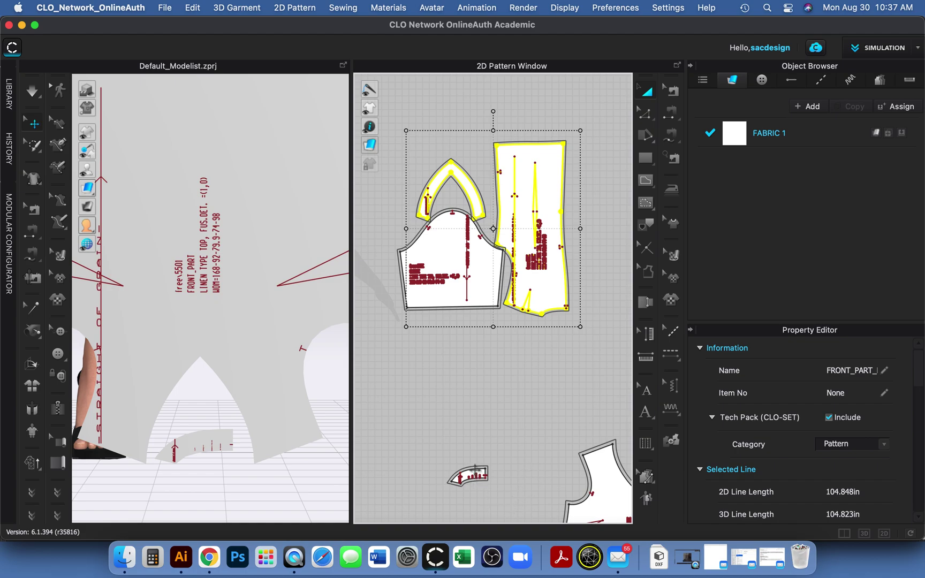
left_click(468, 474, "shift")
right_click(476, 465)
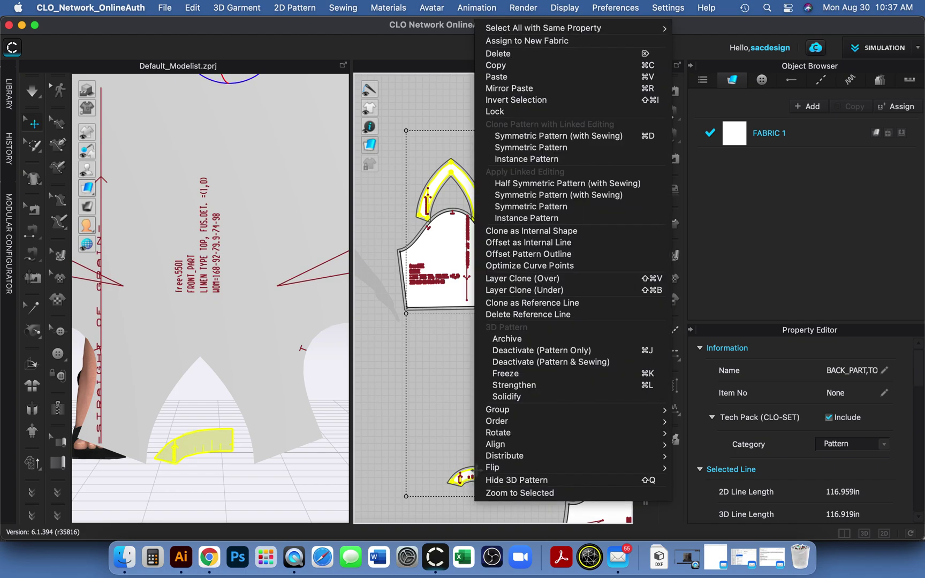
mouse_move(637, 433)
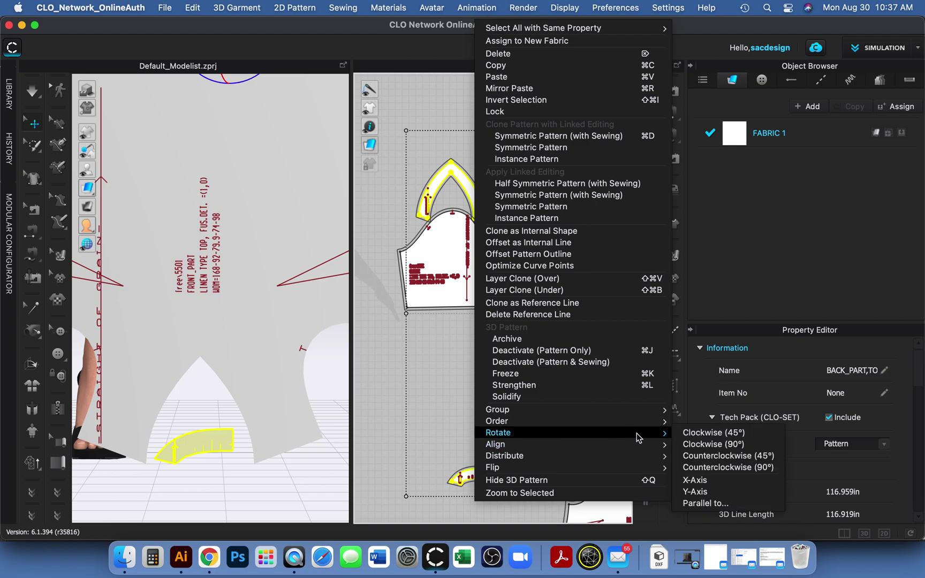
left_click(706, 468)
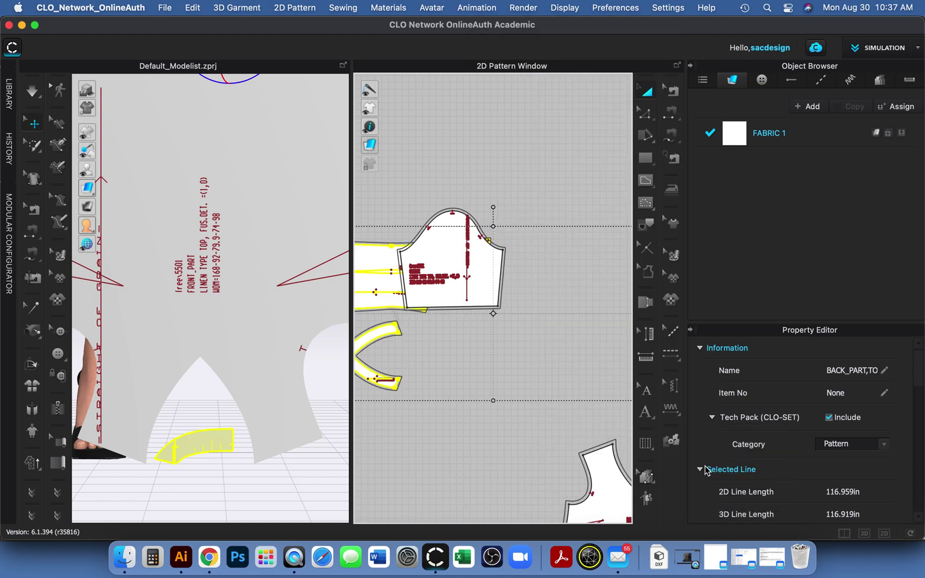
Step: Dismiss the context menus without choosing anything and zoom out
right_click(382, 266)
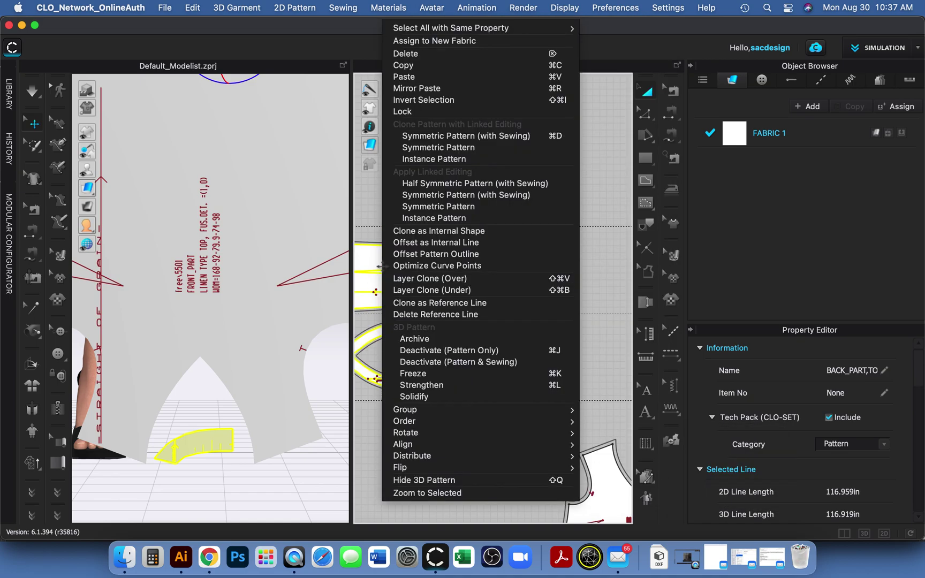
key("Escape")
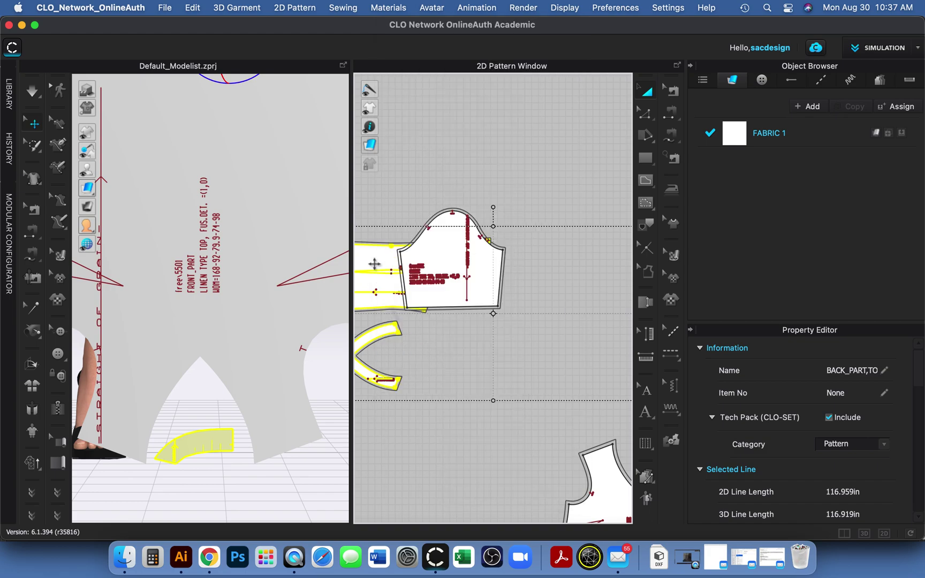
right_click(456, 373)
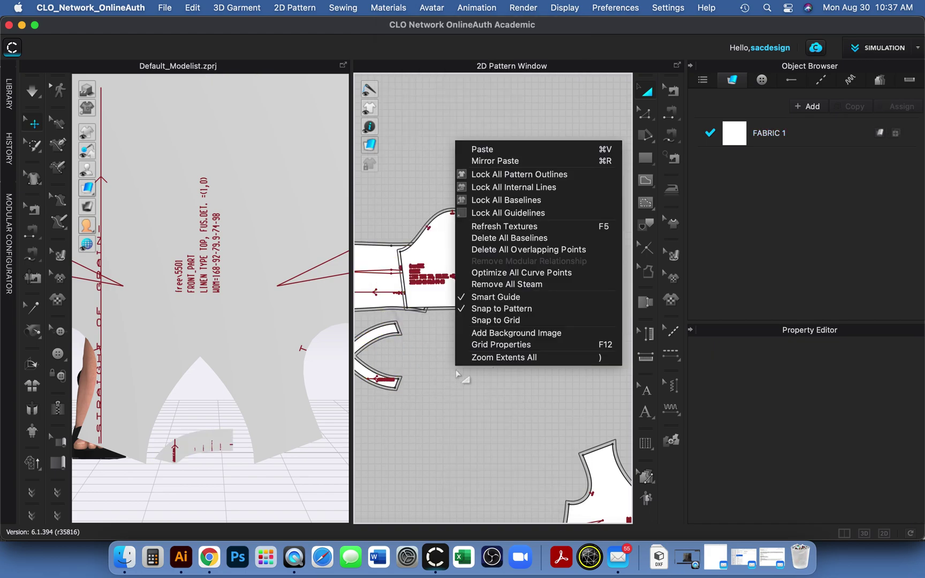
left_click(516, 431)
scroll(413, 363, "down", 2)
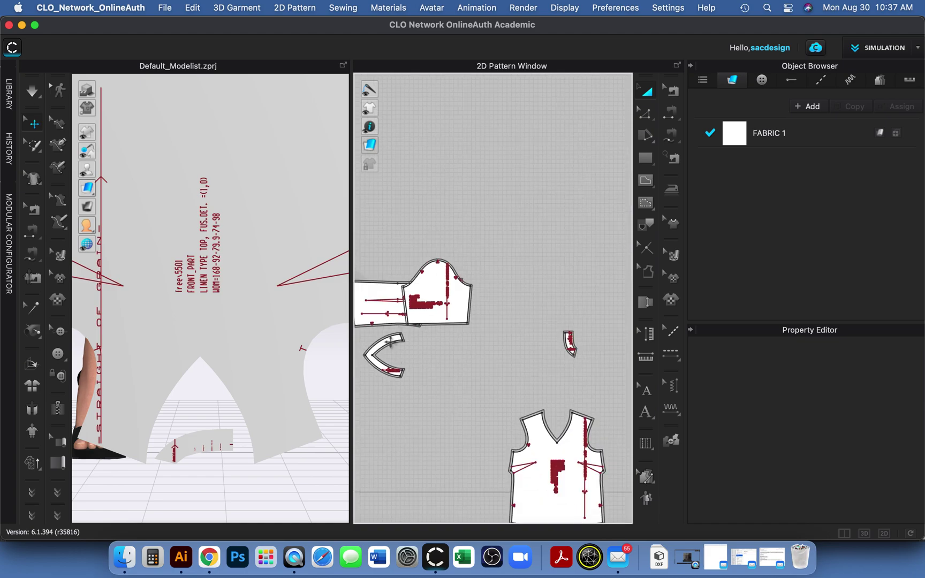
Step: Archive the small curved pattern piece
left_click(390, 343)
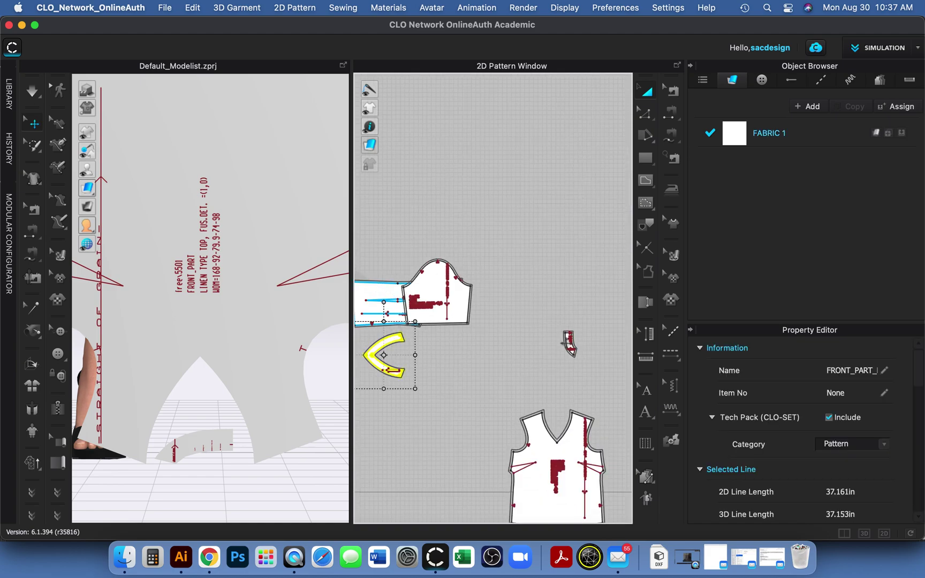
mouse_move(571, 348)
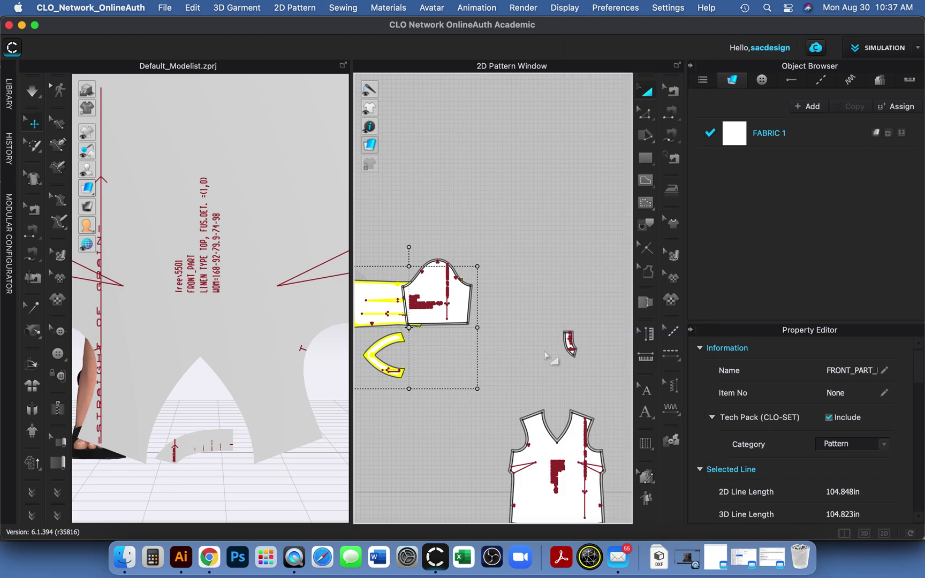
scroll(554, 355, "up", 3)
scroll(588, 347, "up", 1)
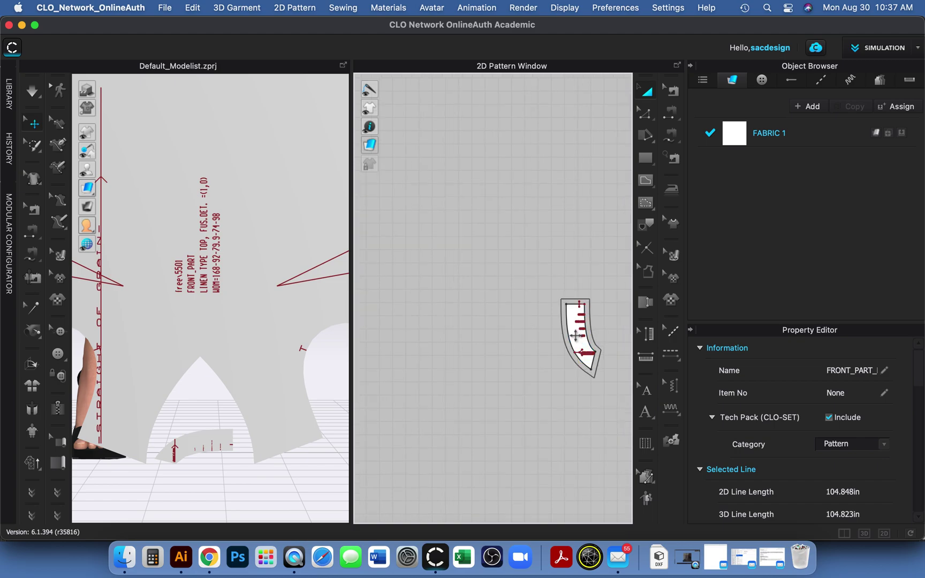
left_click(589, 347)
scroll(461, 349, "down", 2)
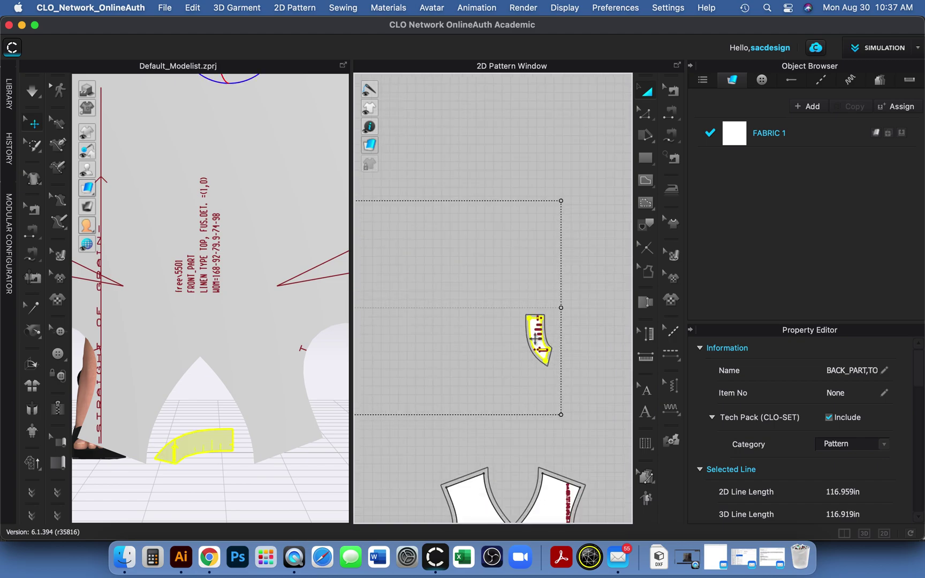
right_click(536, 339)
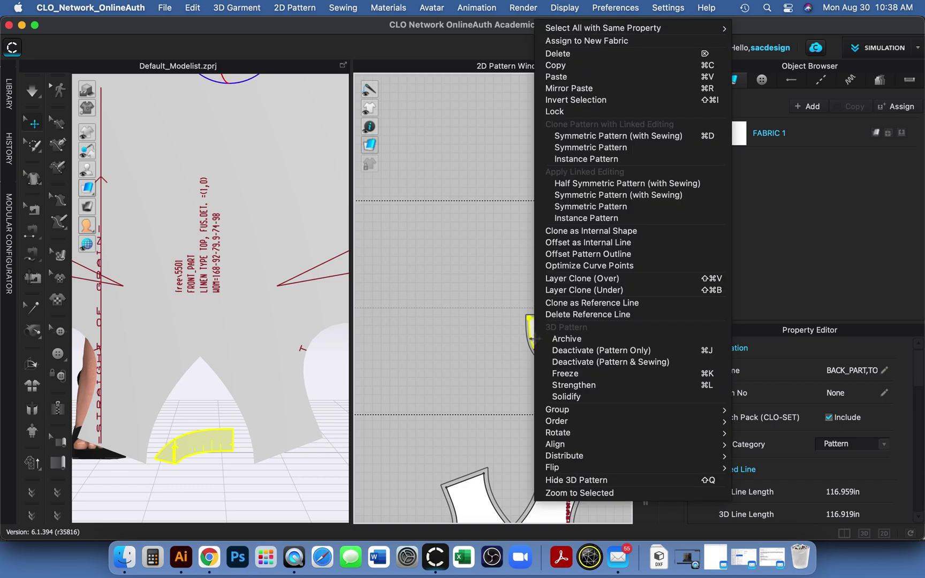
left_click(537, 338)
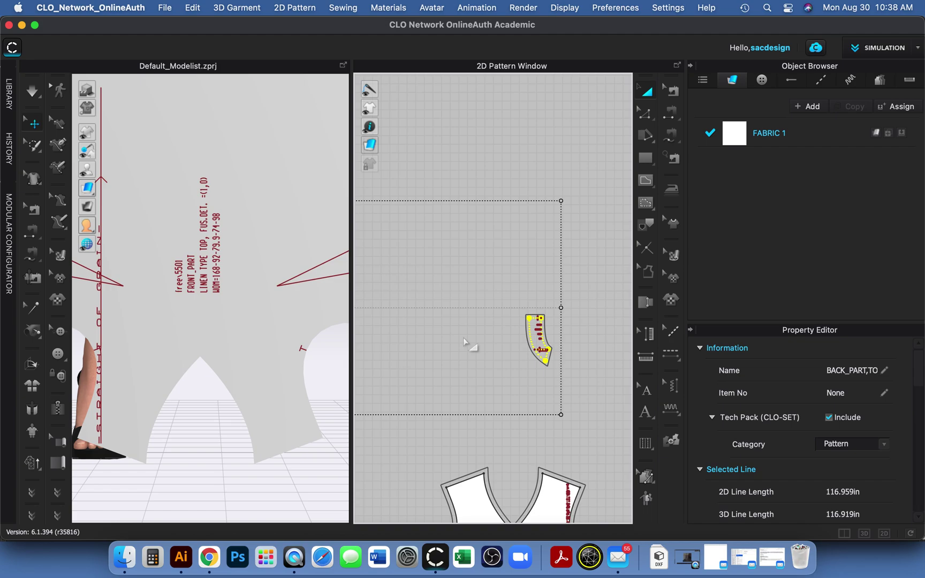
Step: Rotate the small curved piece 90° counterclockwise
left_click(535, 337)
right_click(536, 339)
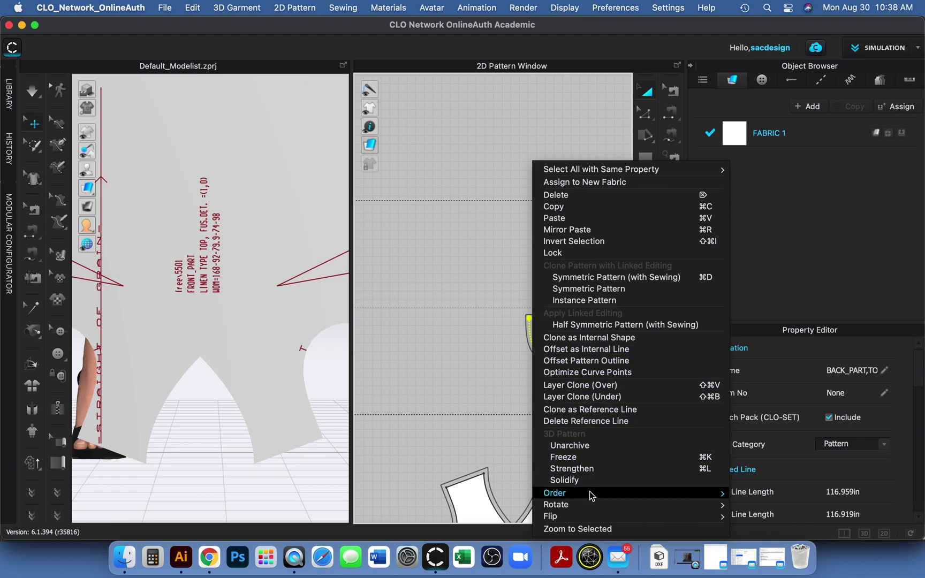
mouse_move(589, 506)
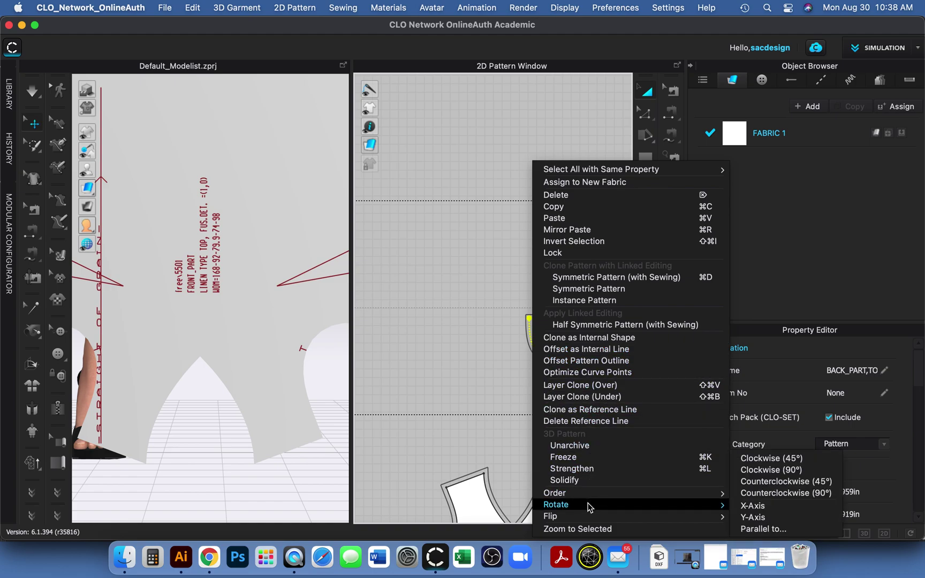
left_click(784, 493)
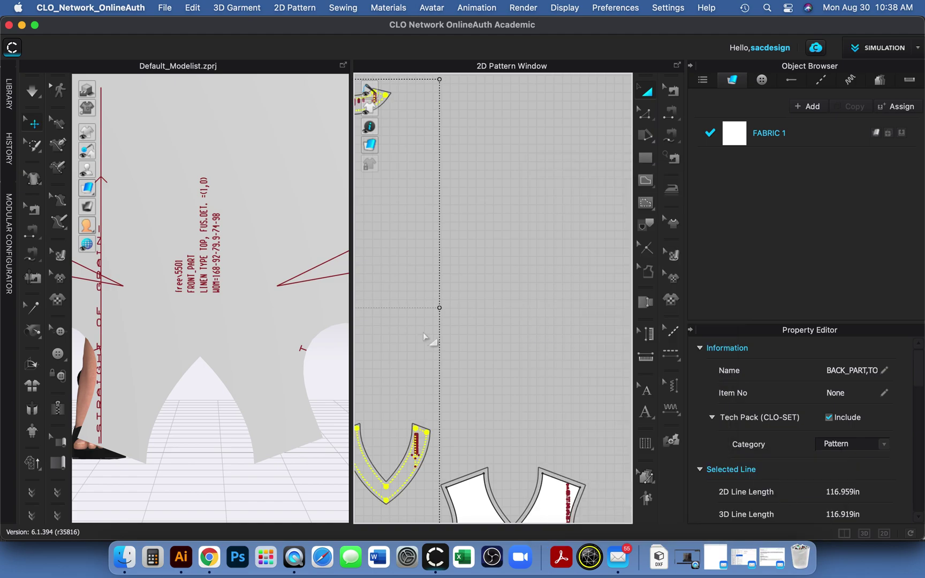
Step: Shift the layout up and right and select the back bodice piece among the overlapping pieces
left_click(493, 341)
scroll(493, 341, "down", 5)
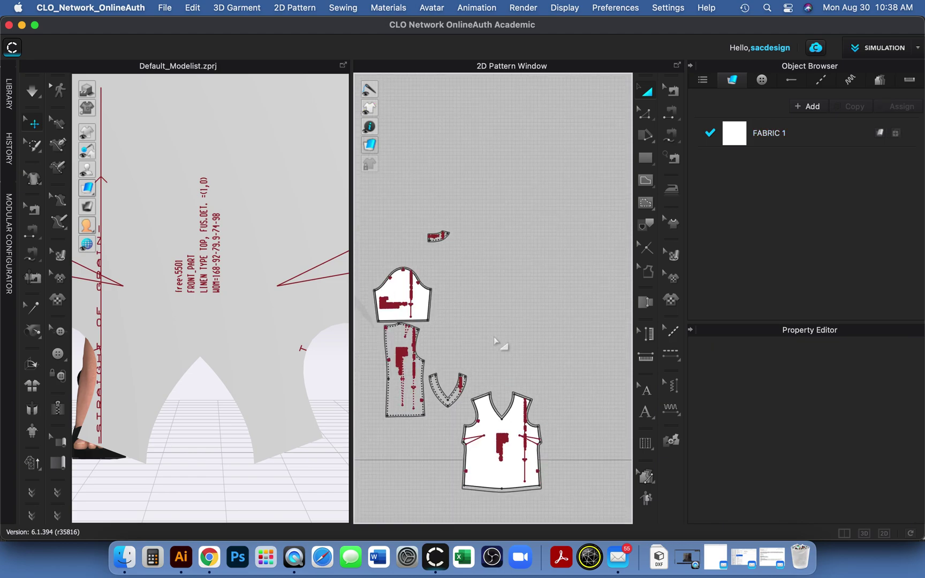
right_click_drag(459, 393, 522, 390)
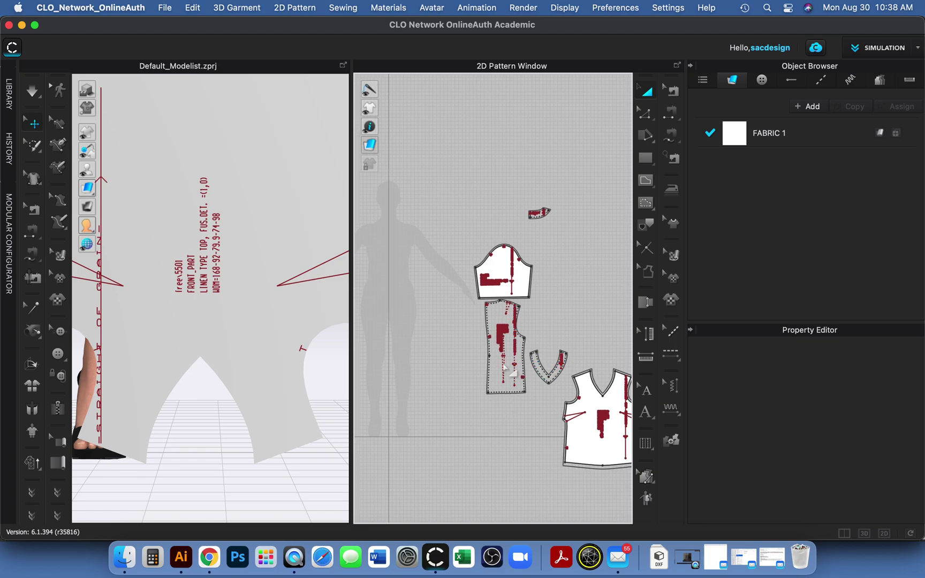
left_click(493, 321)
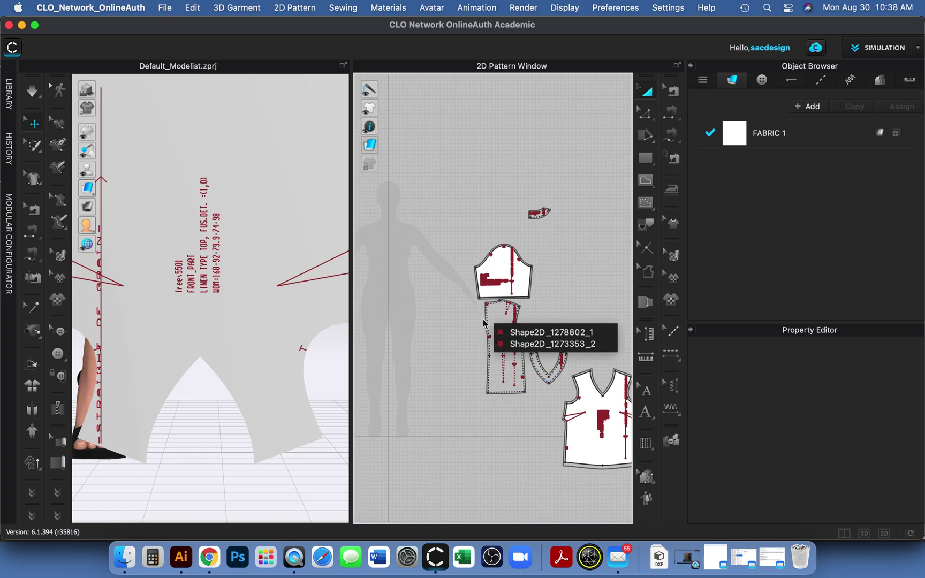
left_click(486, 321)
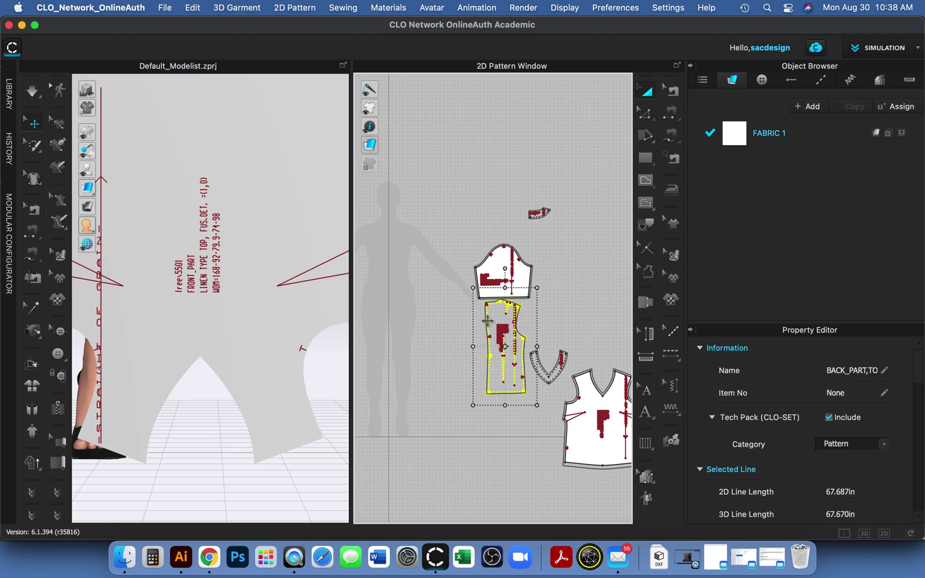
scroll(488, 320, "up", 6)
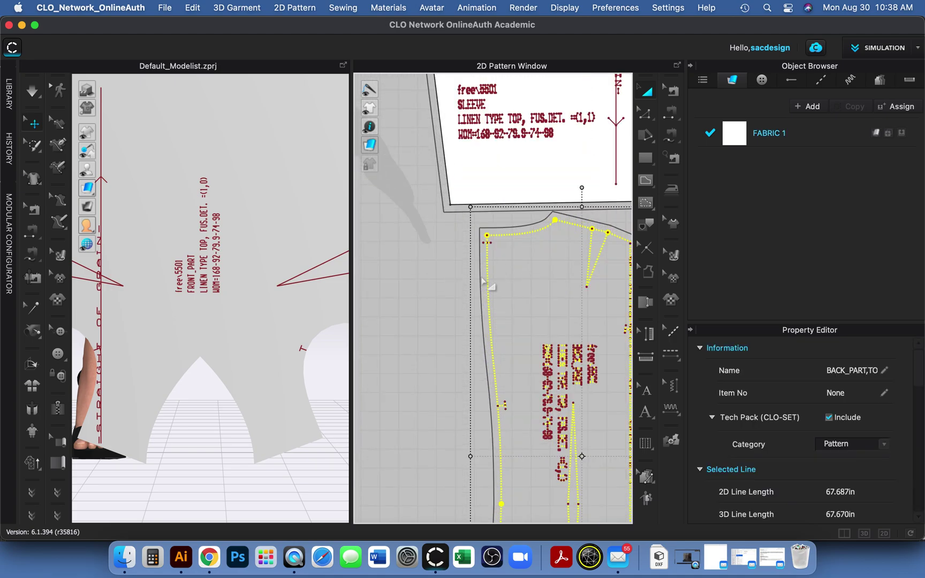
Step: Deselect, then reselect the whole back bodice piece in the 2D Pattern Window
left_click(481, 277)
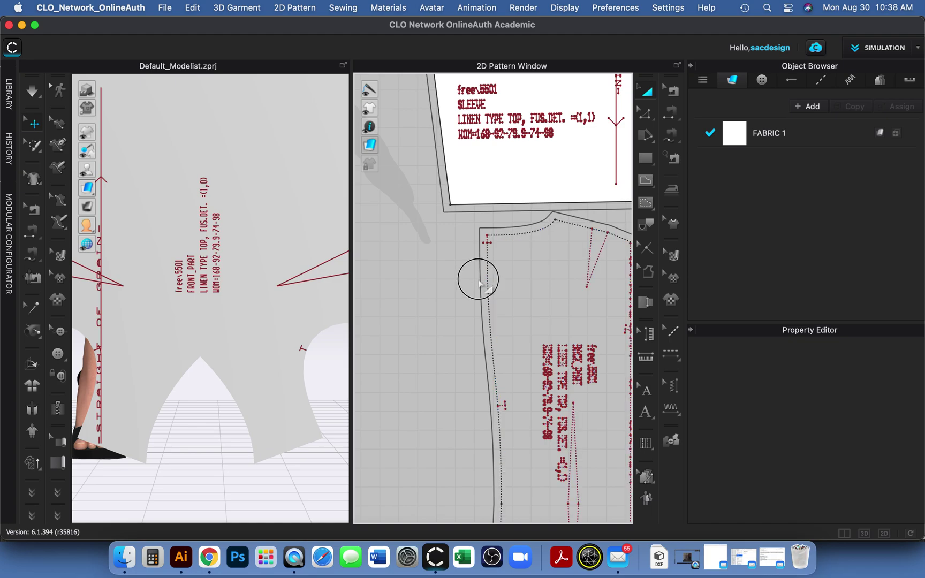
left_click(520, 277)
left_click(521, 278)
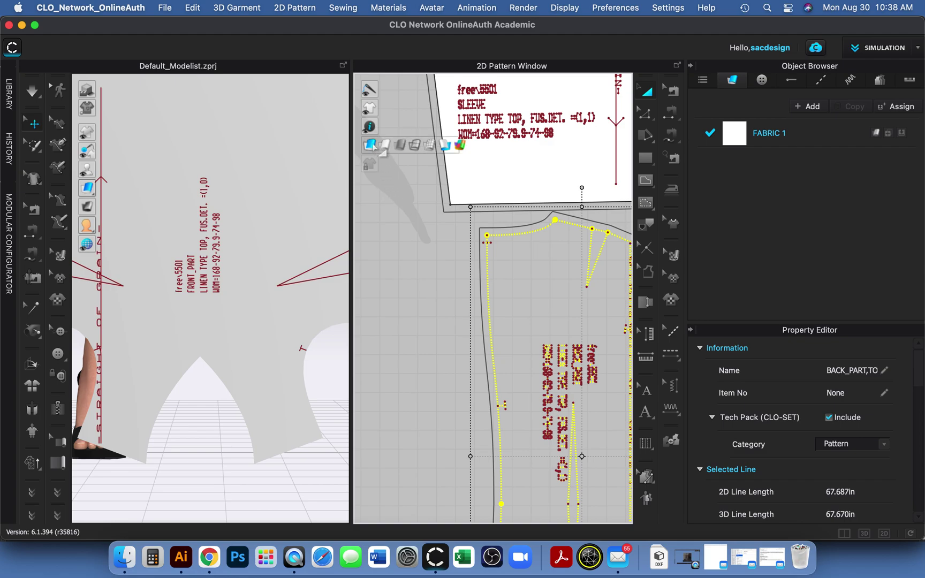
Step: Switch the 2D pattern texture display to Monochrome Surface
mouse_move(382, 131)
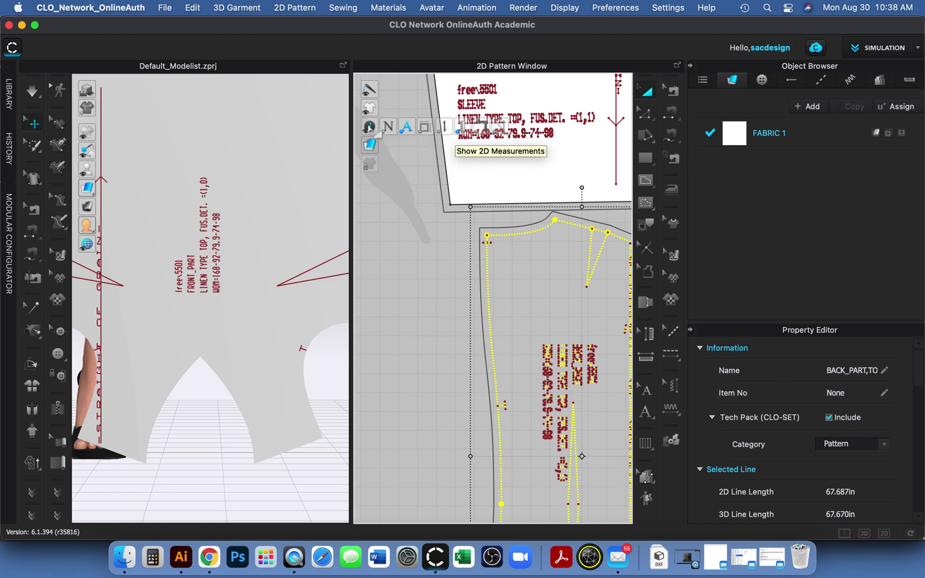
mouse_move(368, 109)
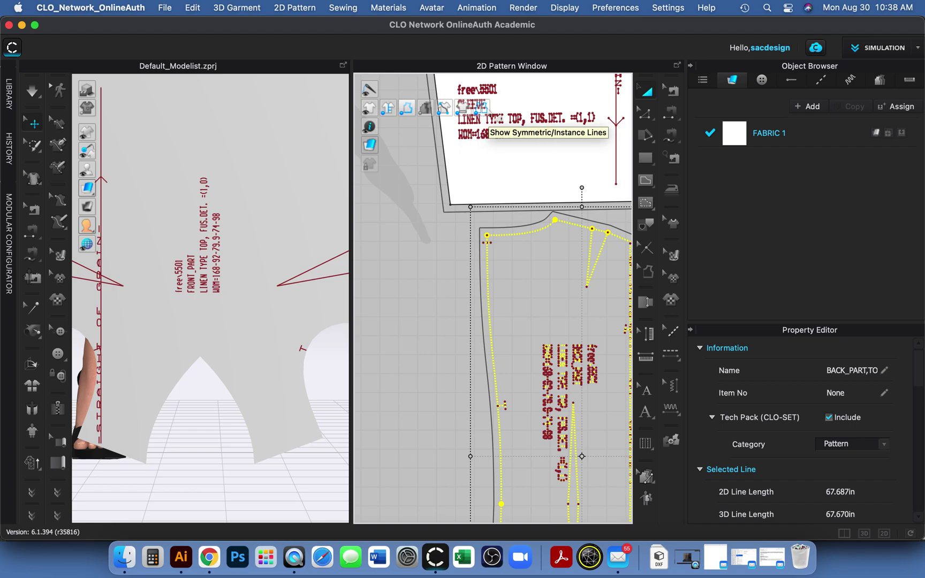
mouse_move(382, 133)
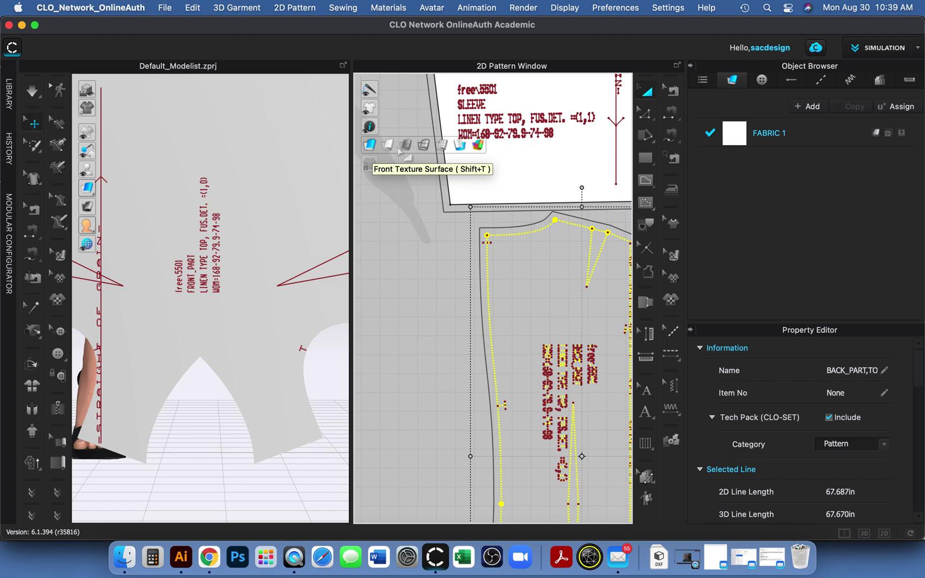
left_click(389, 144)
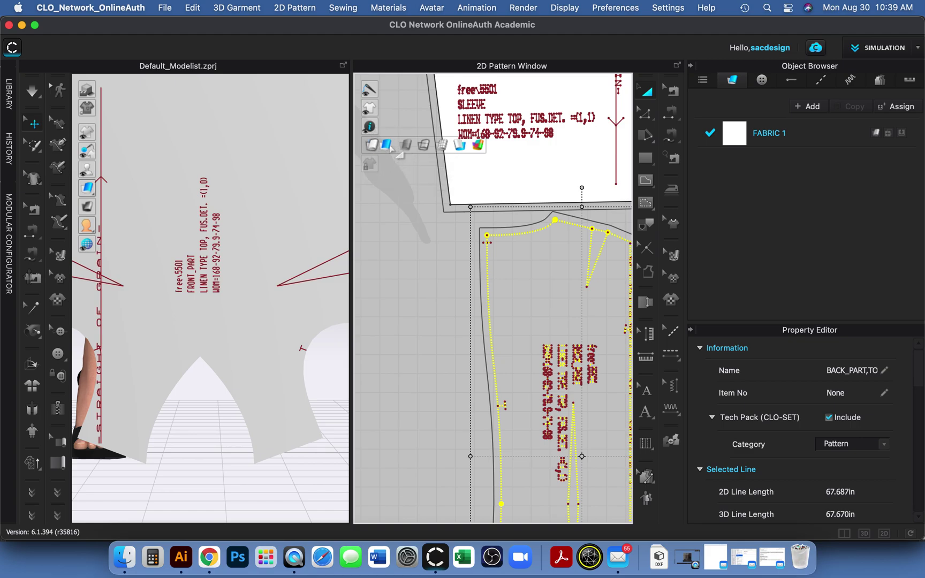
mouse_move(377, 165)
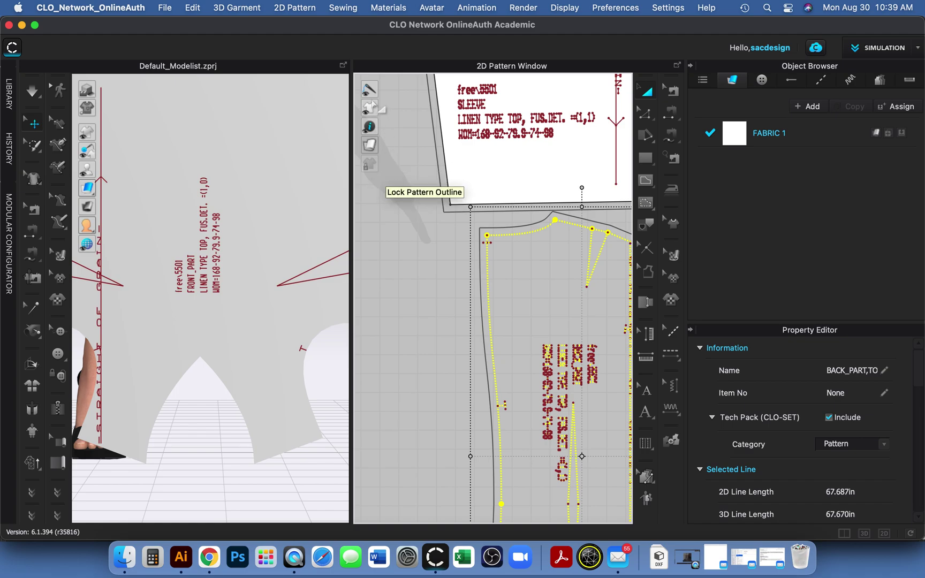
Step: Dismiss the back piece's right-click menu without choosing anything and clear the selected outline
right_click(487, 267)
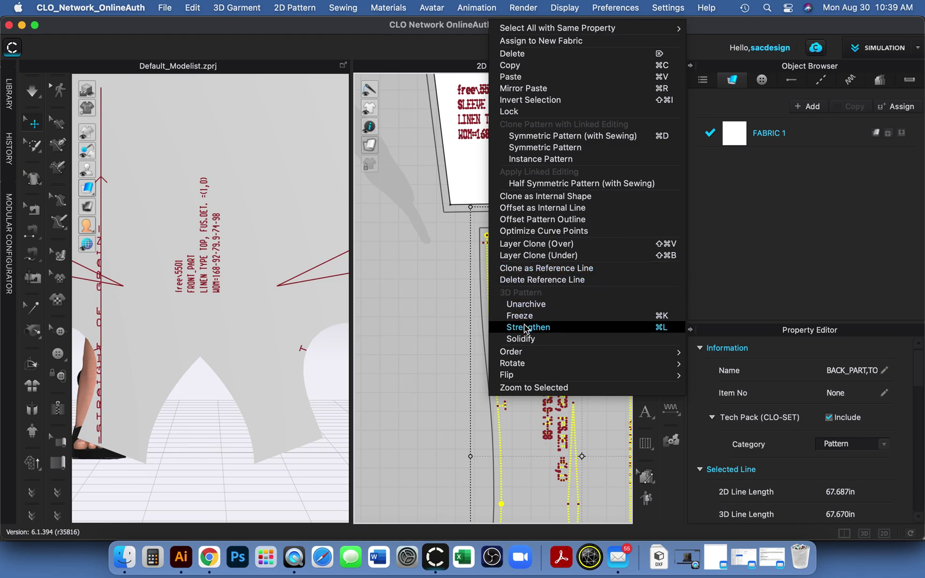
left_click(430, 302)
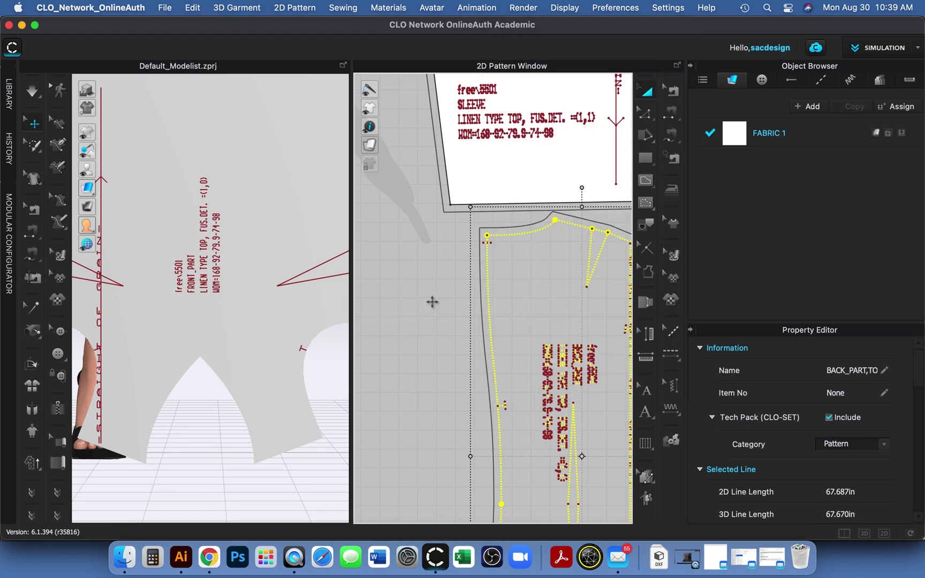
left_click(433, 307)
scroll(432, 308, "down", 5)
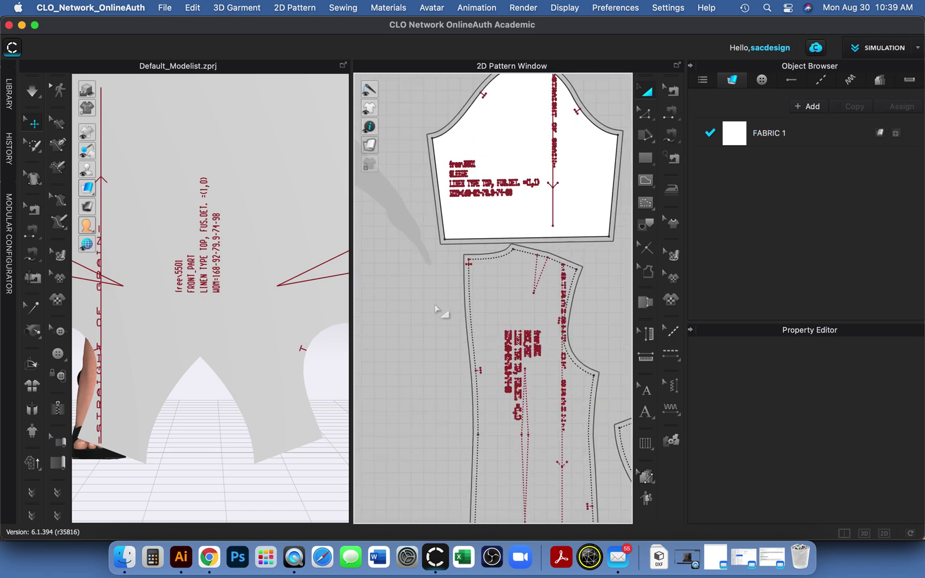
Step: Deselect the front bodice piece, minimise CLO 3D and bring the Lekala pattern email forward in Chrome
left_click(578, 343)
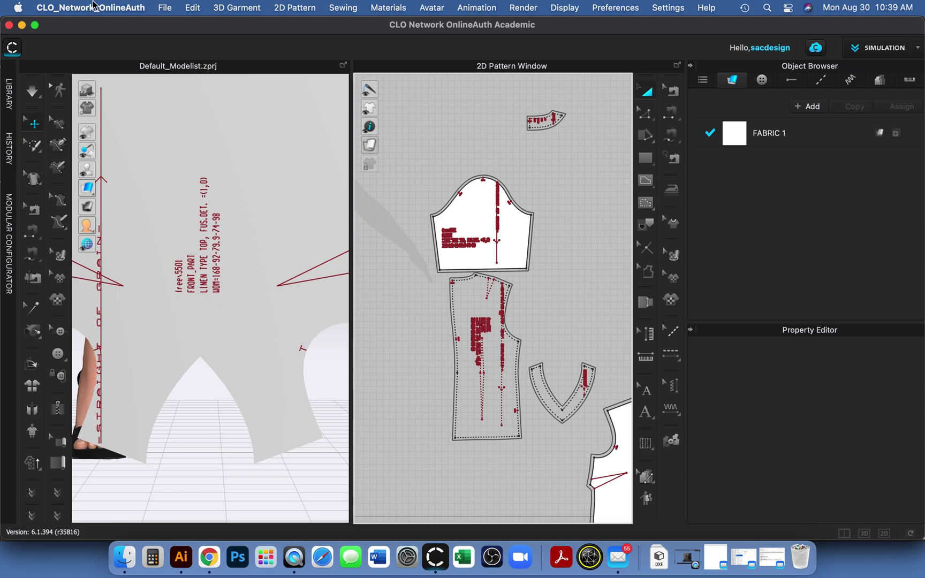
left_click(21, 25)
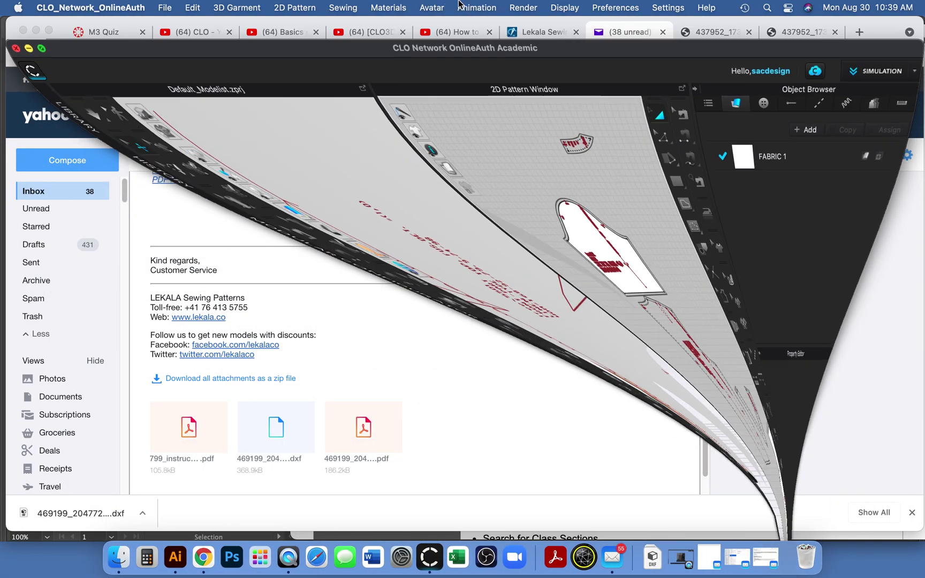
left_click(642, 219)
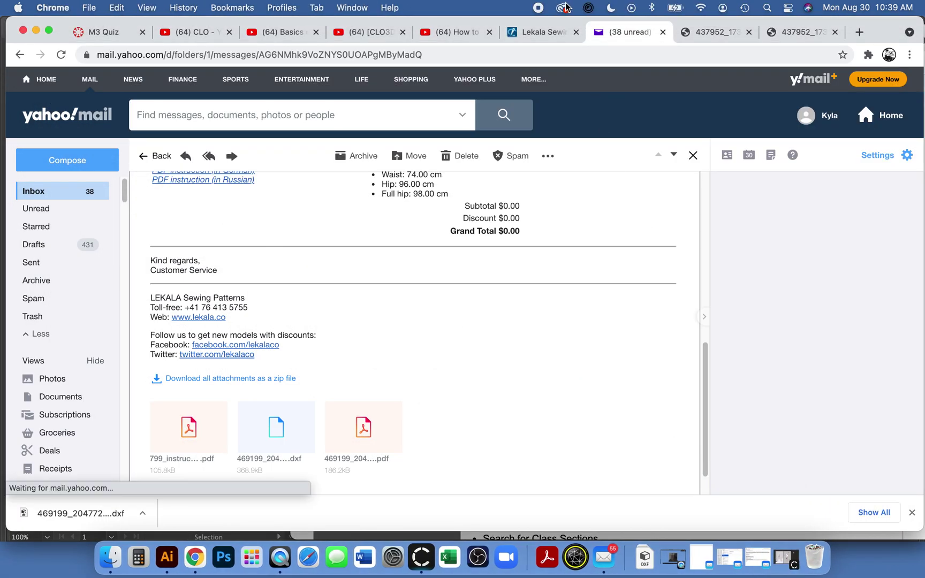